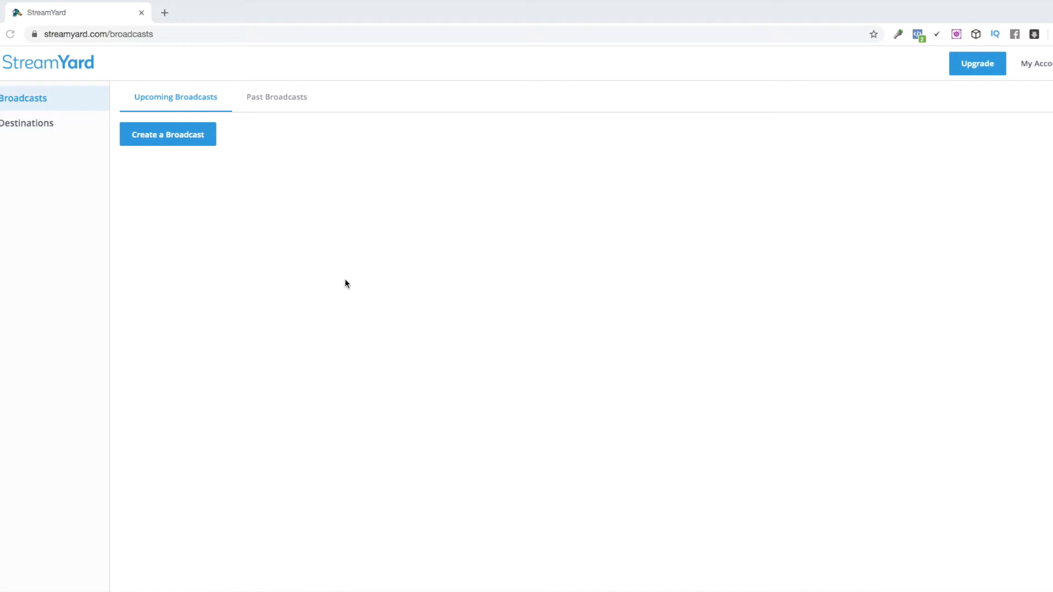
# - Start connecting a Facebook profile as a new streaming destination
pyautogui.click(12, 128)
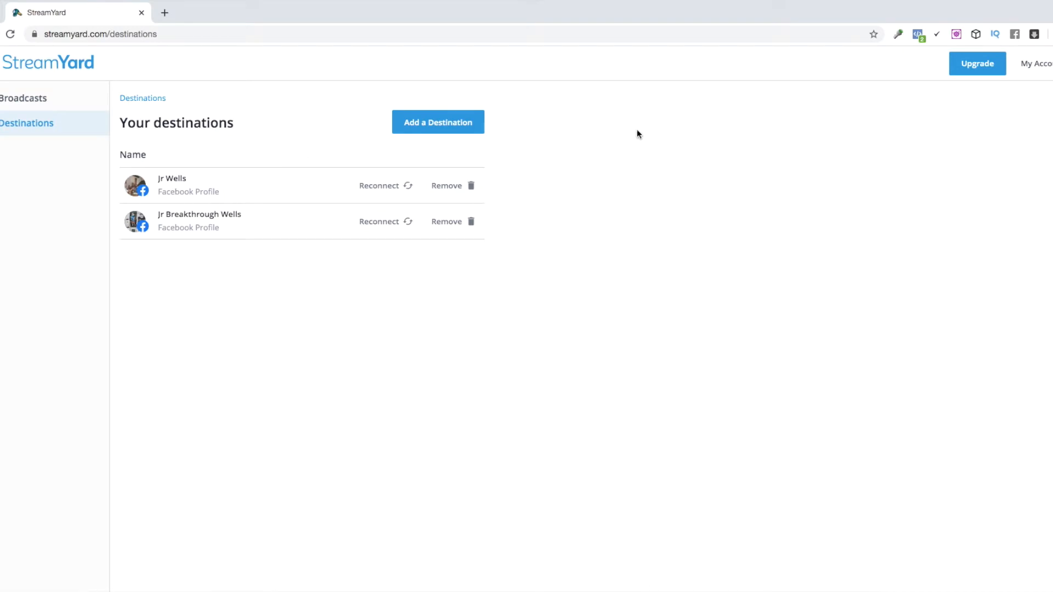
pyautogui.click(459, 122)
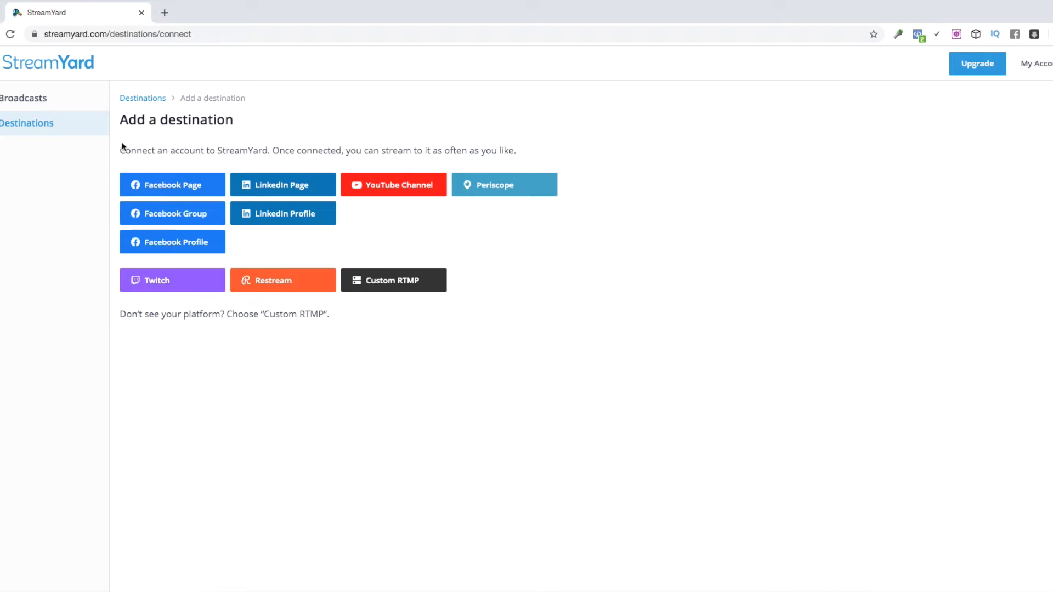
pyautogui.moveTo(119, 150); pyautogui.dragTo(154, 151)
pyautogui.click(160, 149)
pyautogui.click(154, 249)
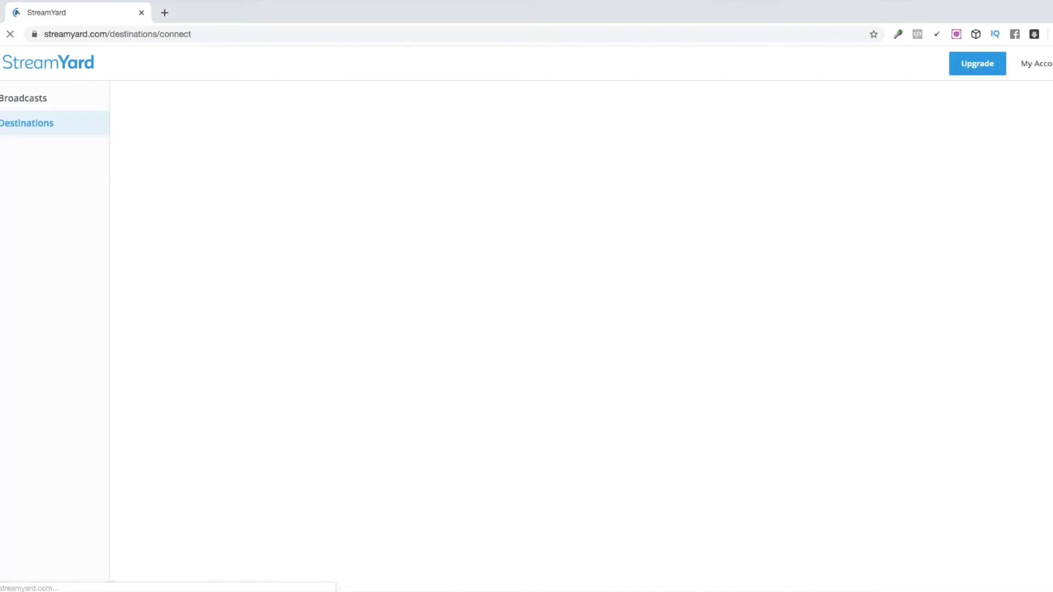
# - Start a new broadcast to the second connected Facebook profile, titled "How To Launch Your First Streamyard Broadcast"
pyautogui.click(23, 98)
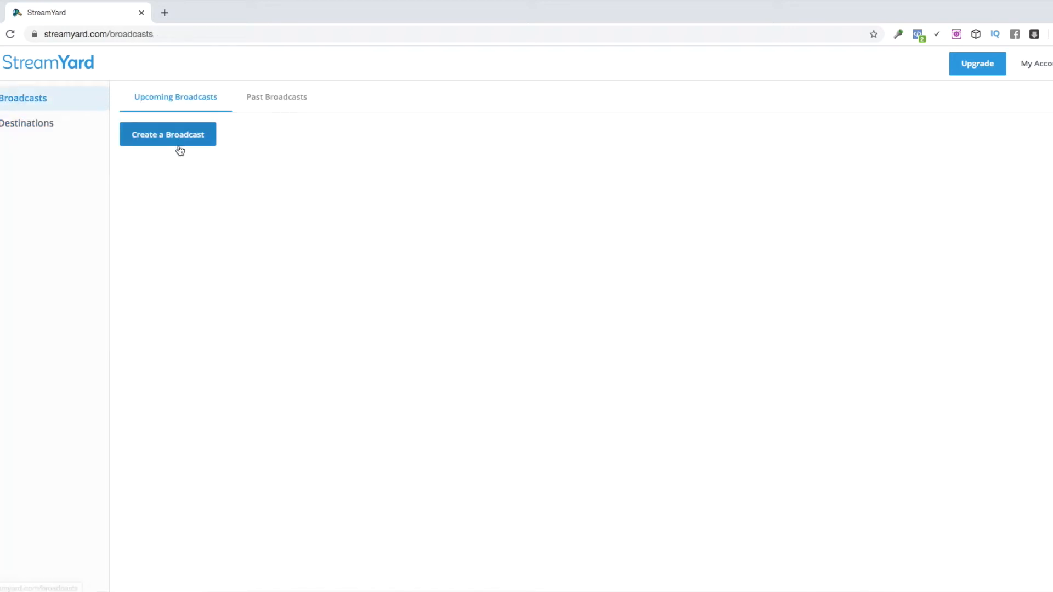
pyautogui.click(193, 138)
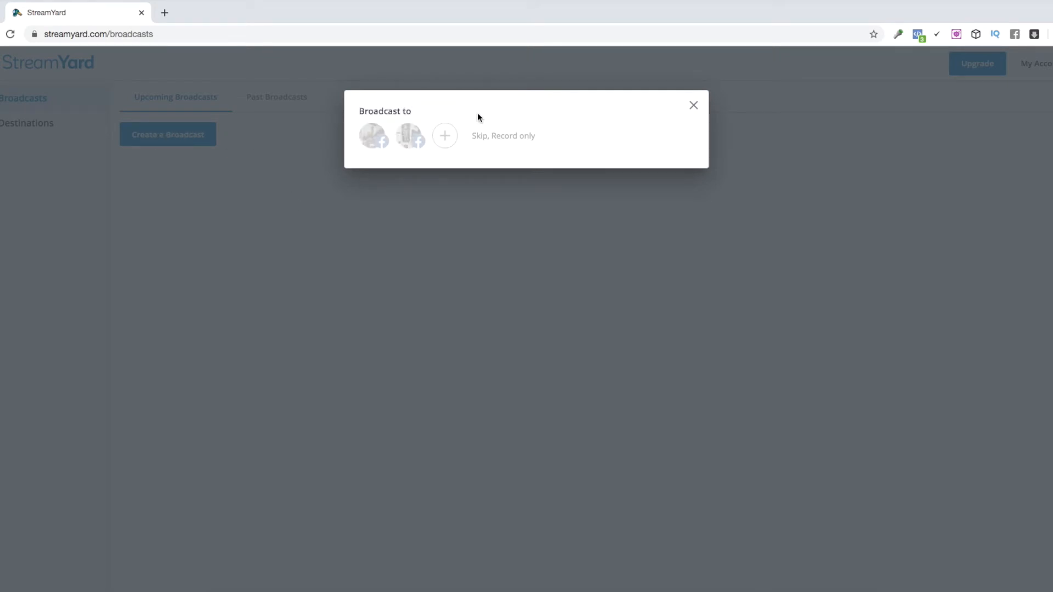
pyautogui.click(409, 137)
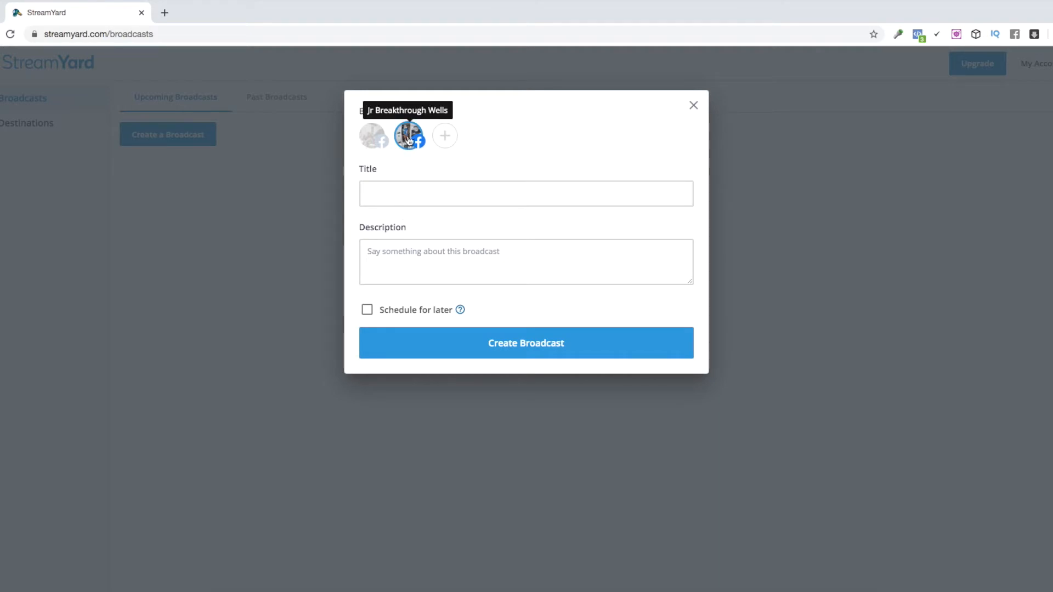
pyautogui.click(405, 192)
pyautogui.write('How To Launch Your First Streamyard Broadcast')
# - Add the description "Inside of this video, im going to share with you, how to launch your first streamyard broadcast..." and create the broadcast
pyautogui.click(426, 259)
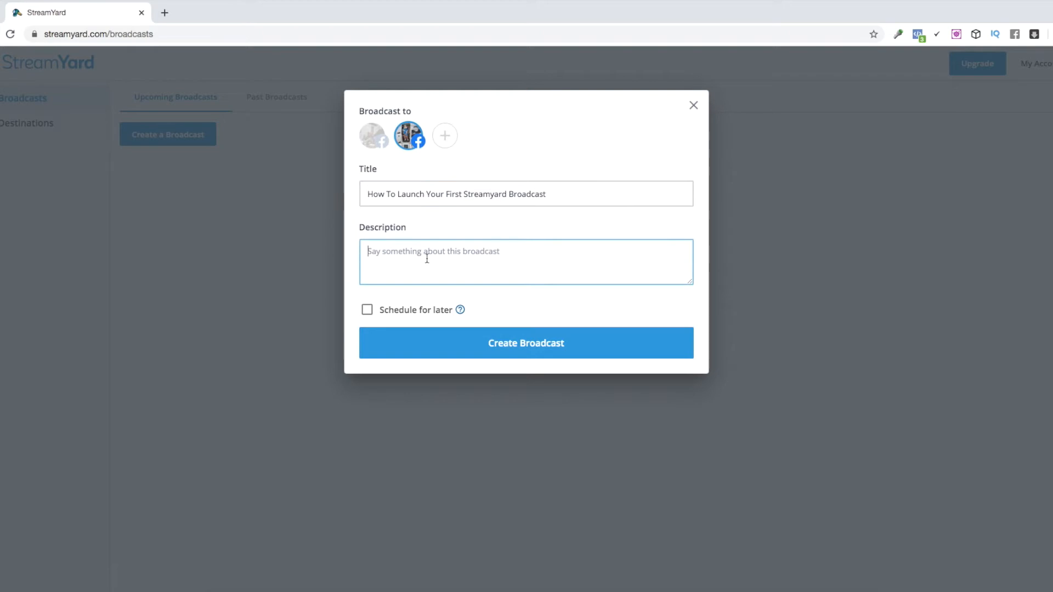
pyautogui.write('Inside')
pyautogui.press('BackSpace')
pyautogui.write('nch your first streamyard broadcast...')
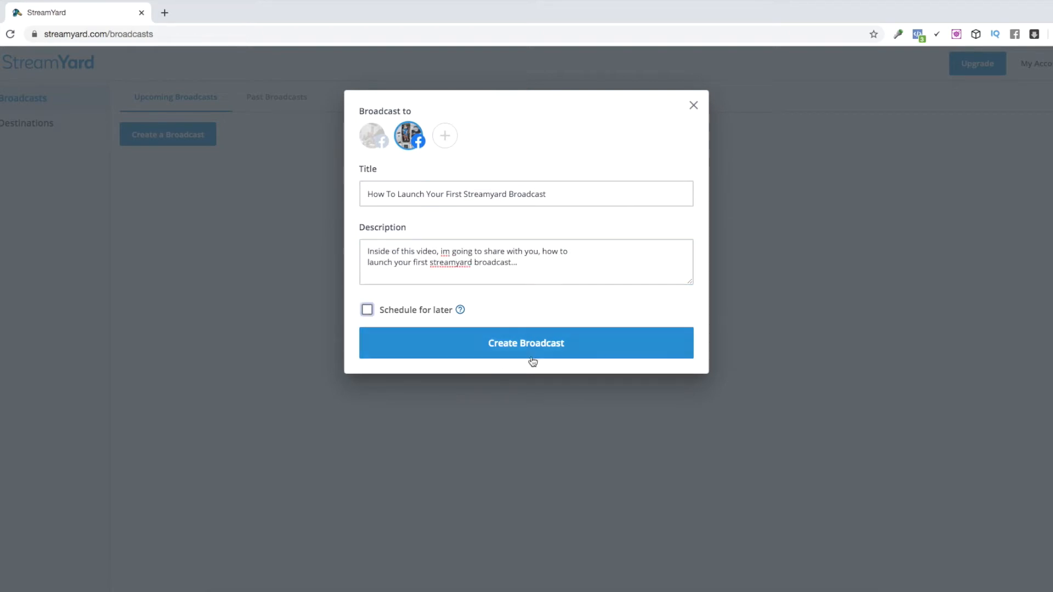
pyautogui.click(534, 353)
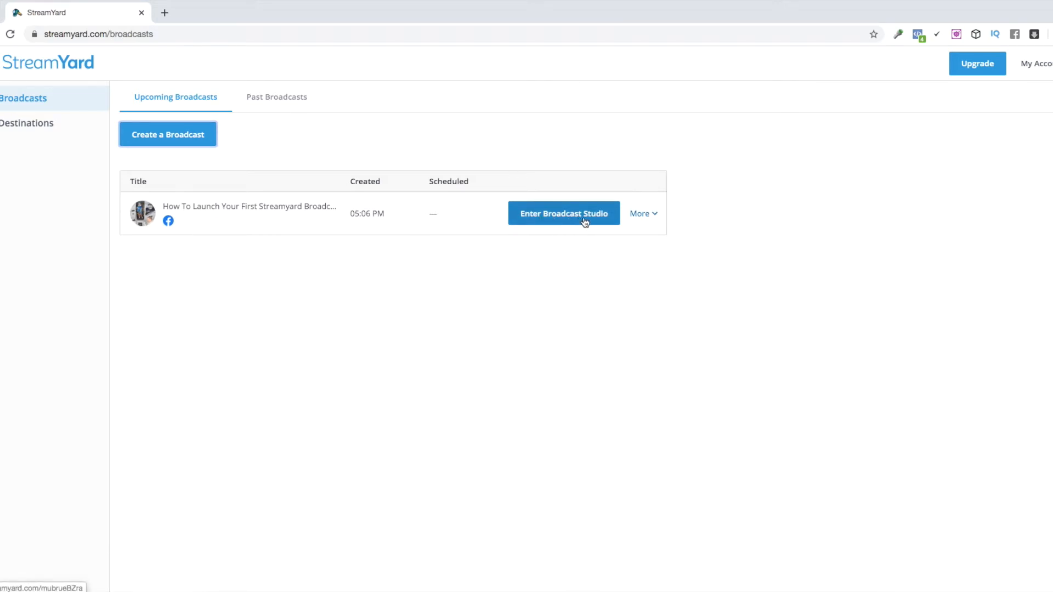
# - View the guest invitation link for the new broadcast and close it
pyautogui.click(650, 216)
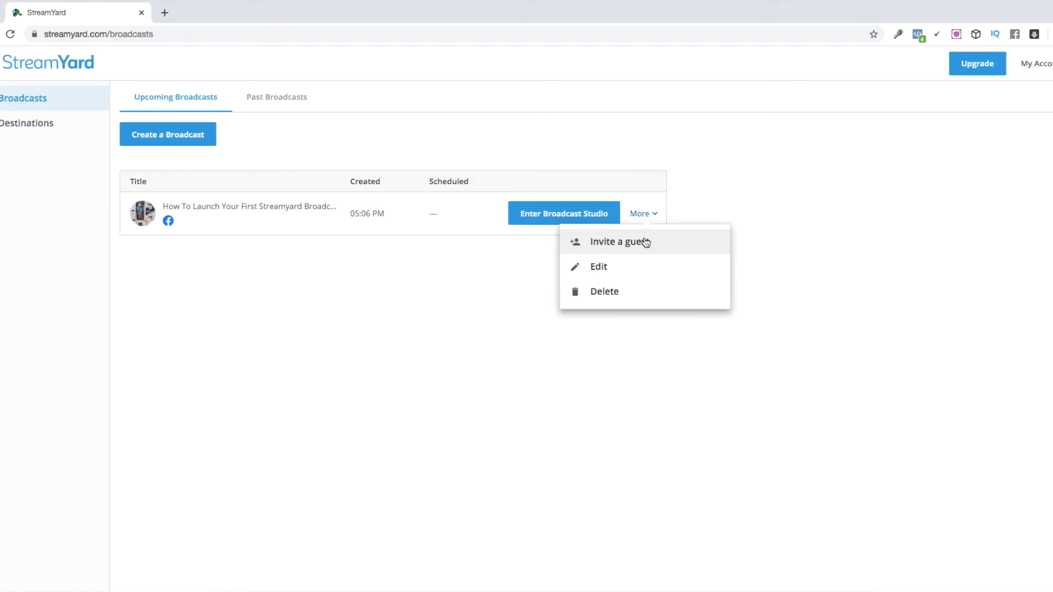
pyautogui.click(646, 243)
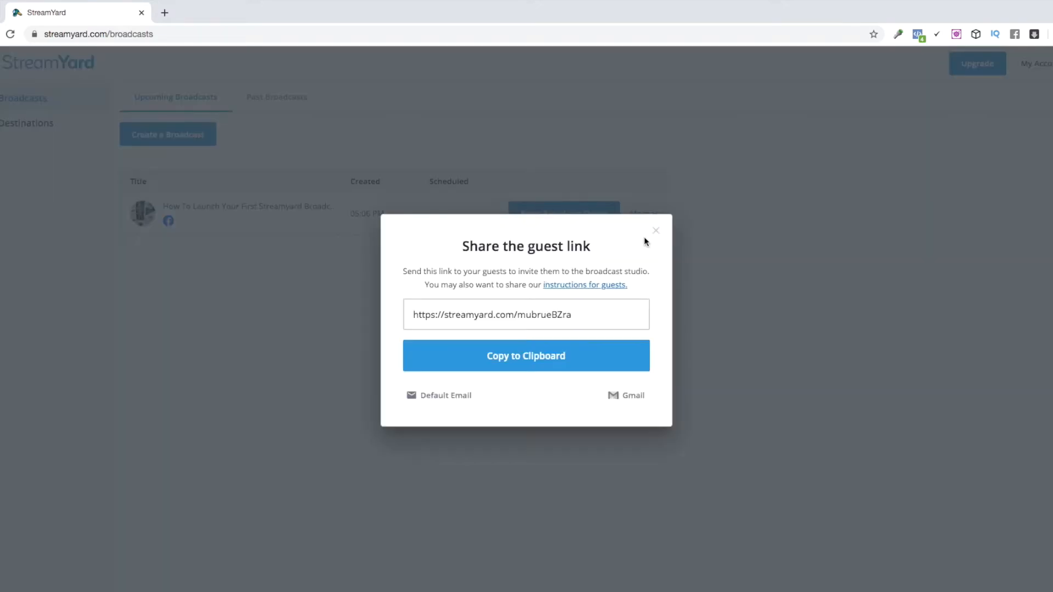
pyautogui.click(494, 311)
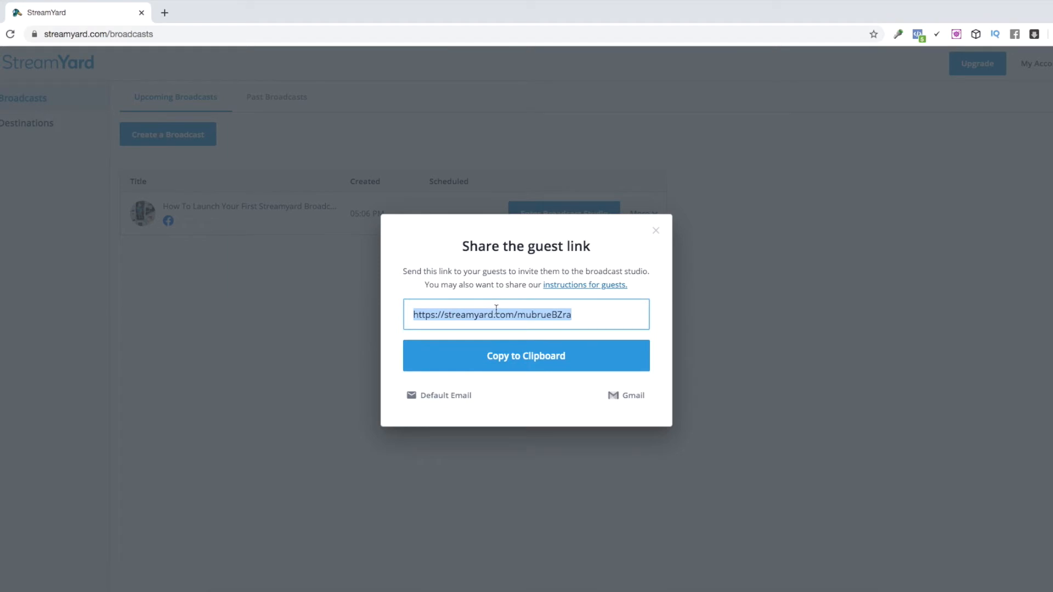
pyautogui.click(656, 231)
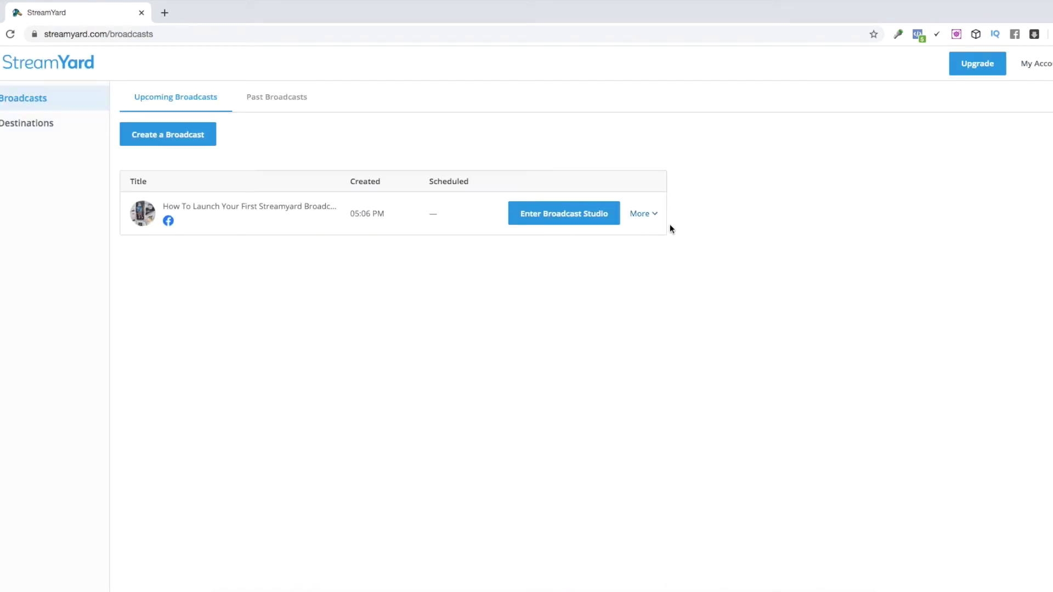
# - Review the broadcast's editable details and its scheduling options, and close them without saving
pyautogui.click(645, 218)
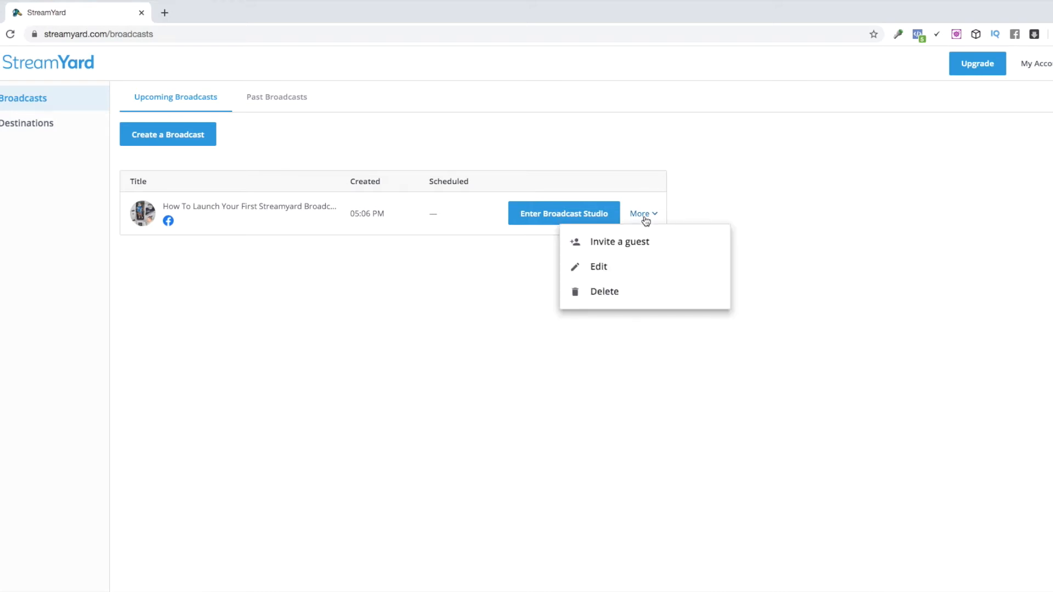
pyautogui.click(617, 269)
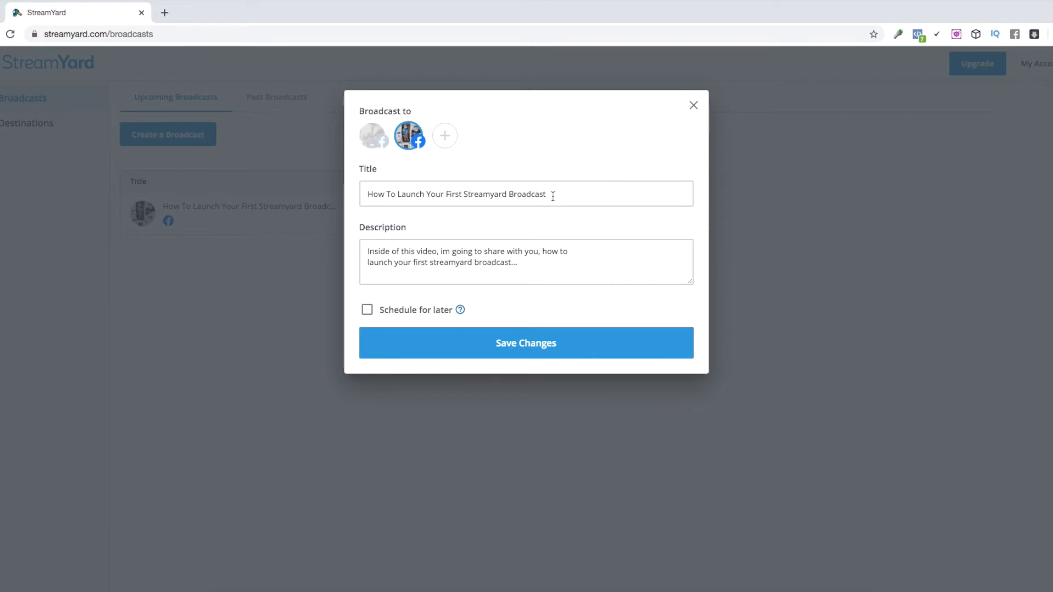
pyautogui.click(367, 311)
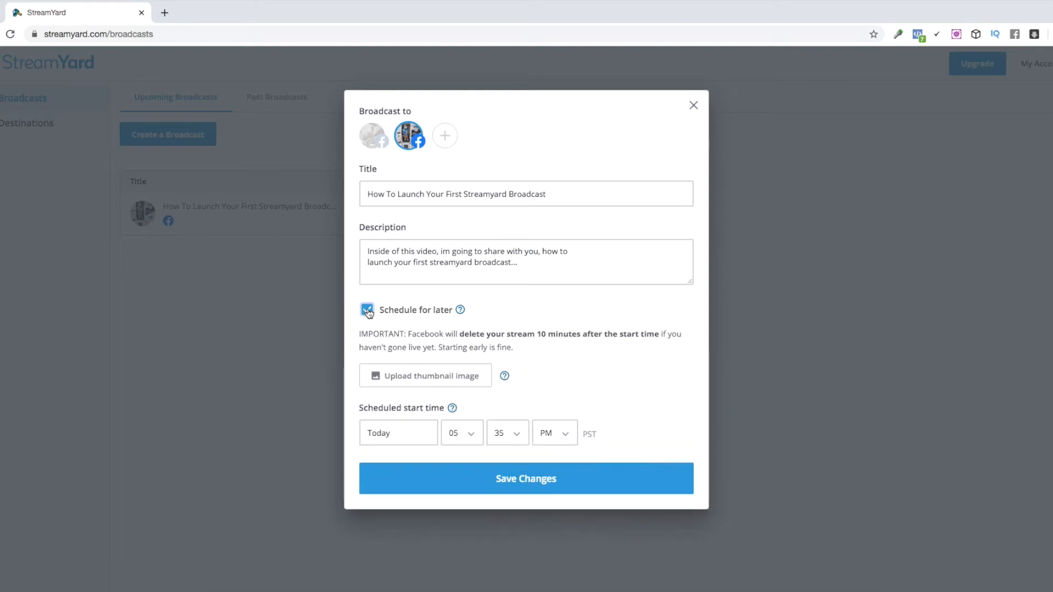
pyautogui.click(367, 311)
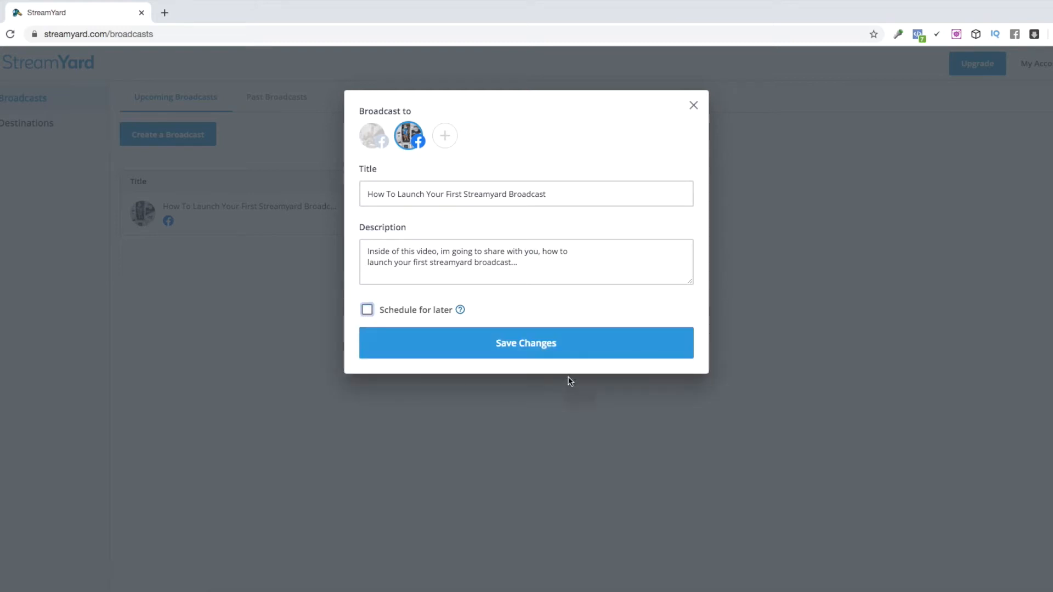
pyautogui.click(693, 107)
# - Open the new broadcast's camera and microphone check for entering its studio
pyautogui.click(640, 214)
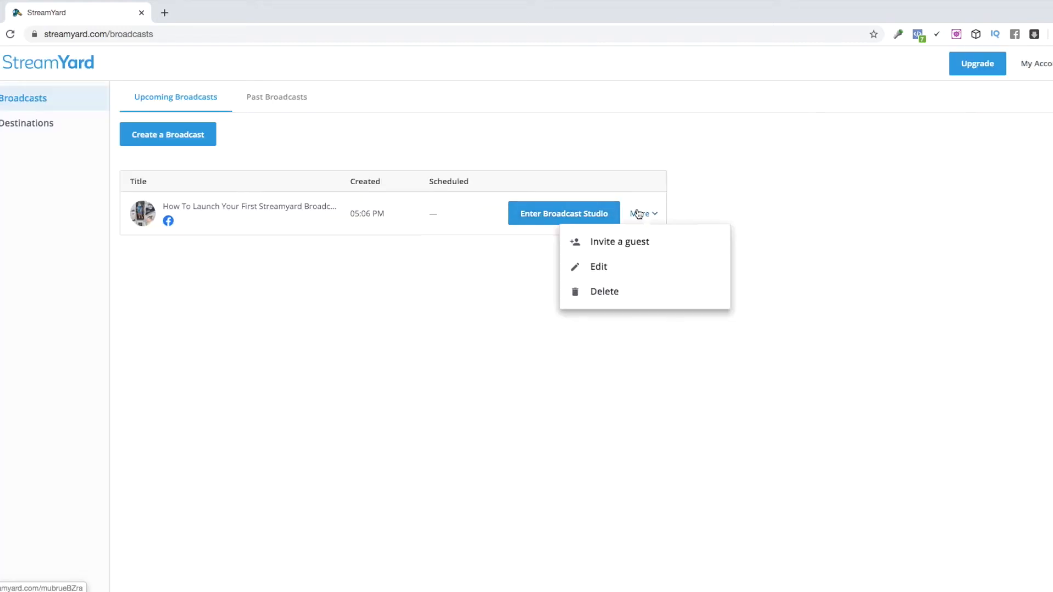
pyautogui.click(581, 202)
pyautogui.click(564, 214)
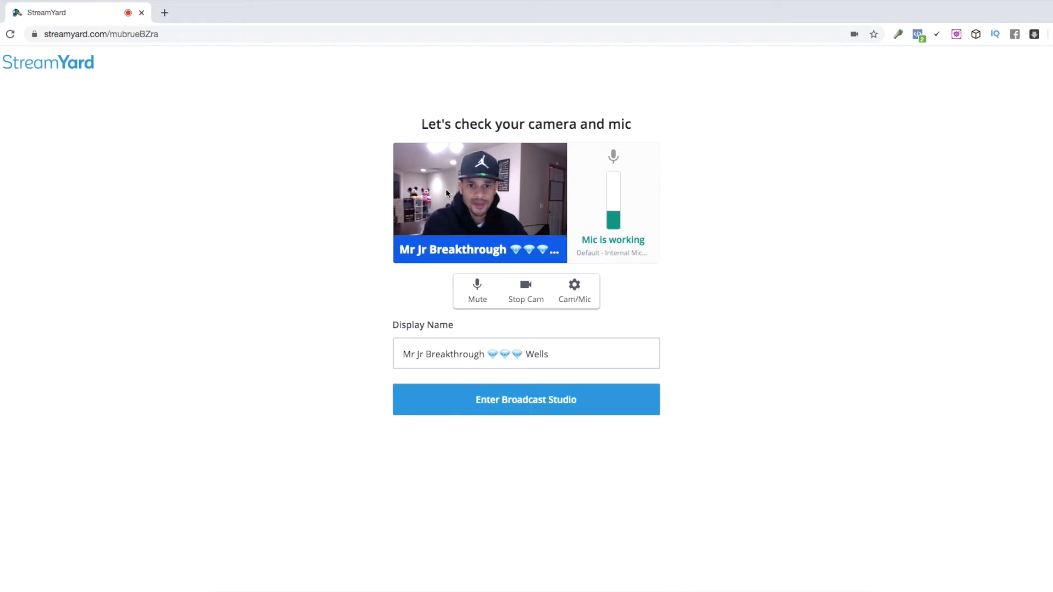
# - Check the camera and microphone before entering the studio, switching the camera off and back on
pyautogui.moveTo(427, 123); pyautogui.dragTo(631, 128)
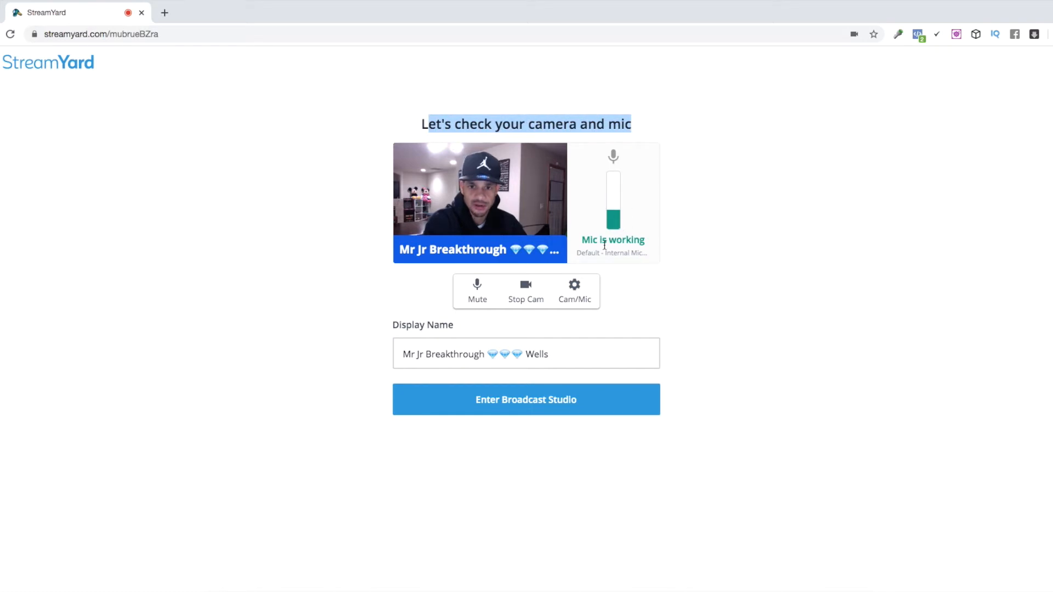
pyautogui.moveTo(580, 241); pyautogui.dragTo(653, 245)
pyautogui.click(670, 279)
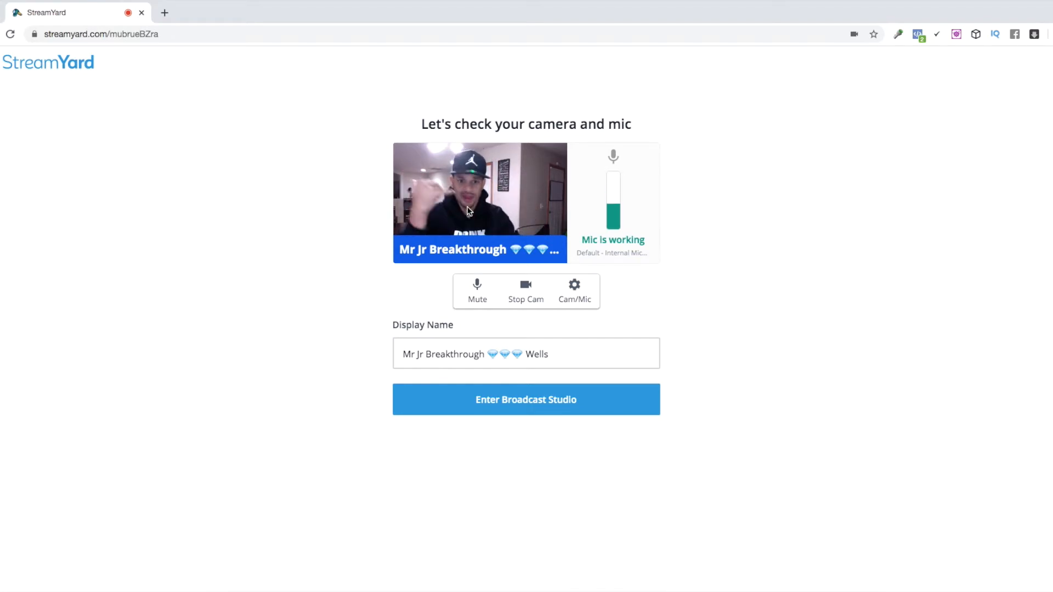
pyautogui.click(540, 295)
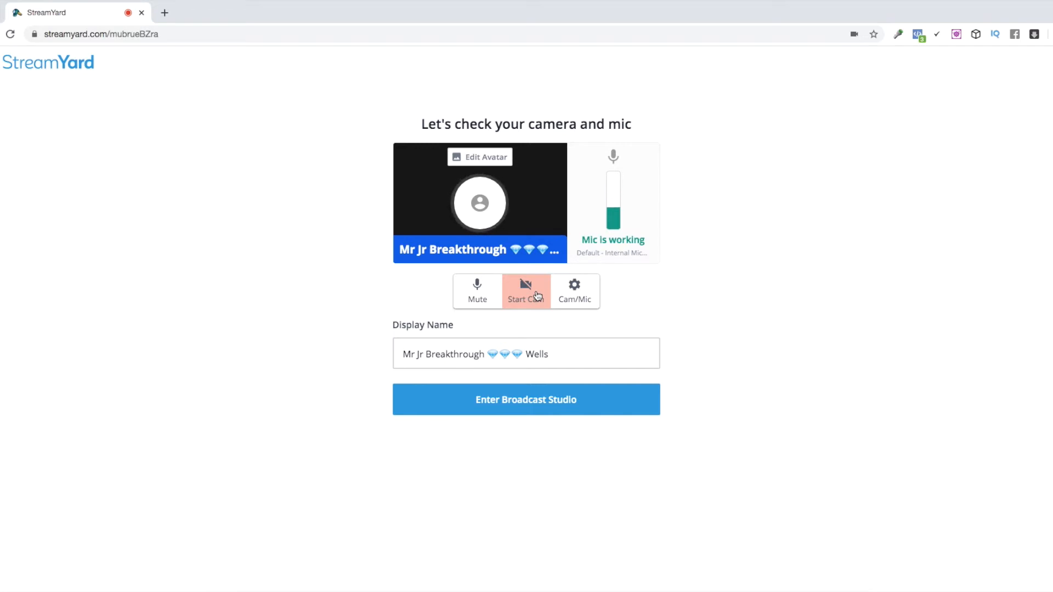
pyautogui.click(537, 296)
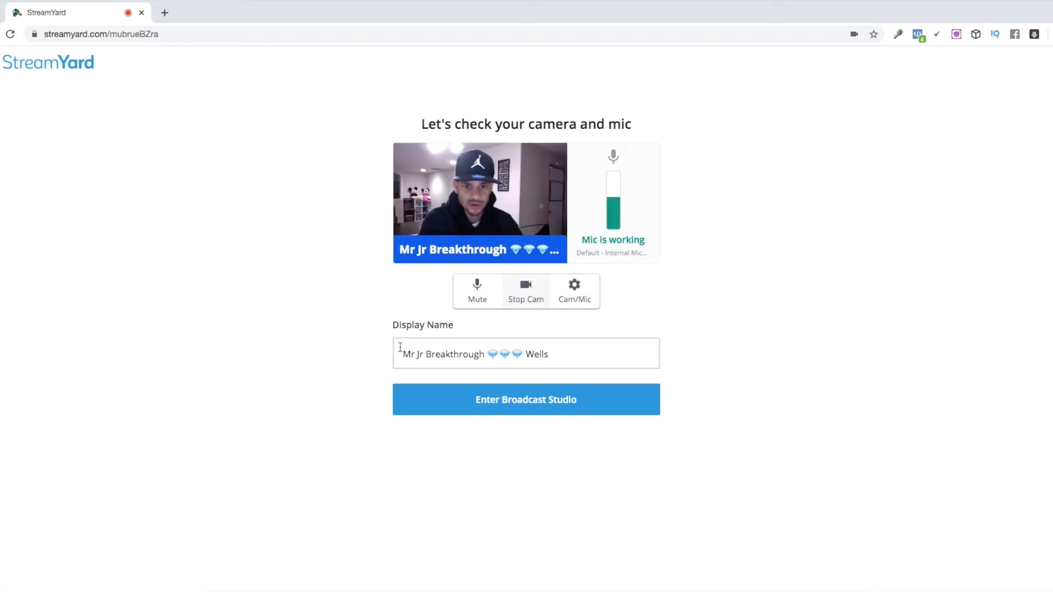
# - Enter the broadcast studio with the prefilled display name and add the host's camera and microphone to the stream
pyautogui.tripleClick(570, 355)
pyautogui.click(570, 356)
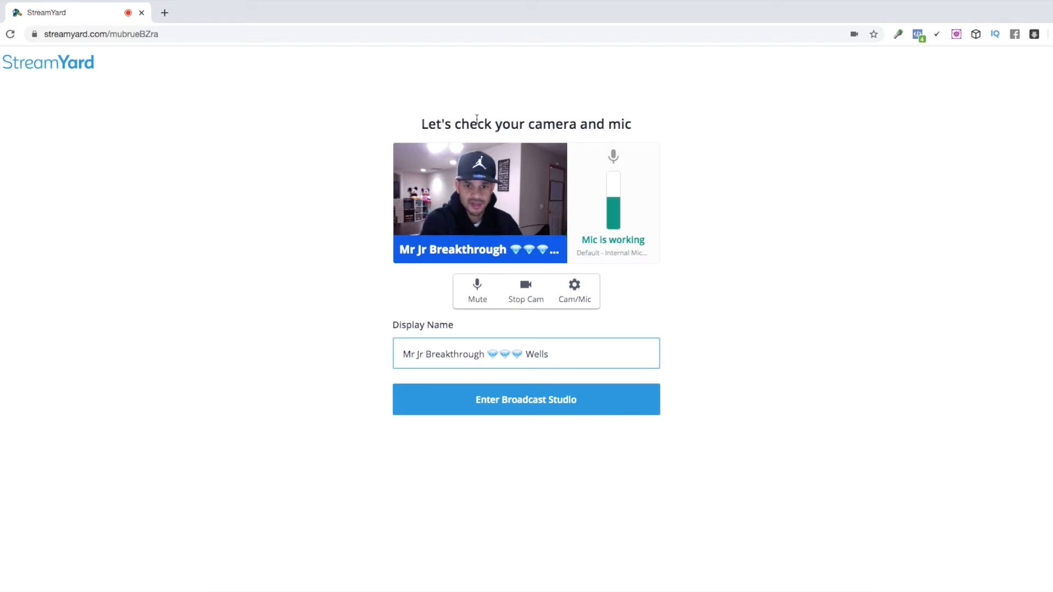
pyautogui.click(536, 409)
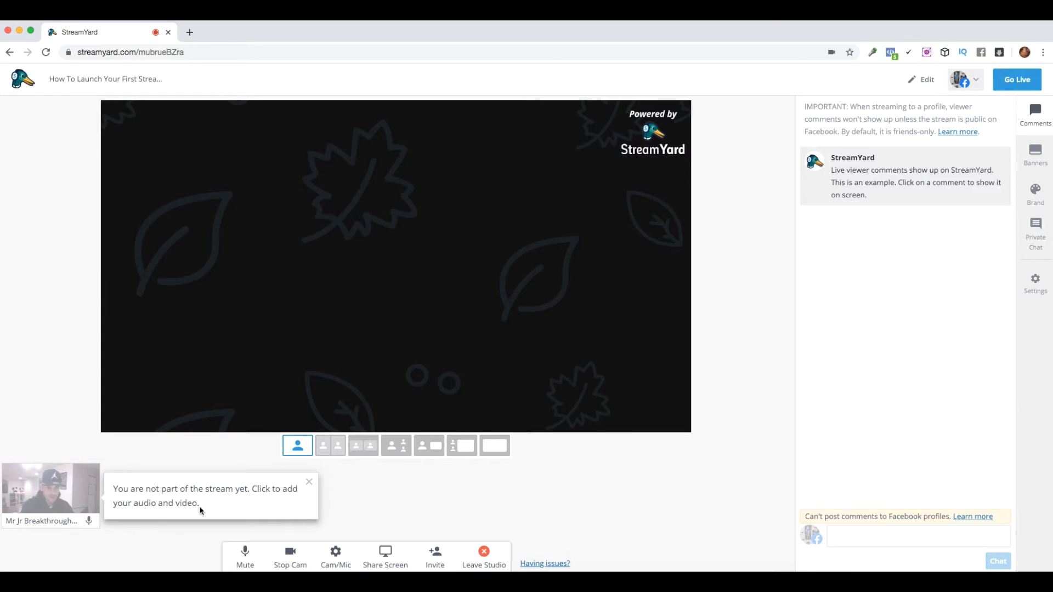
pyautogui.moveTo(89, 500)
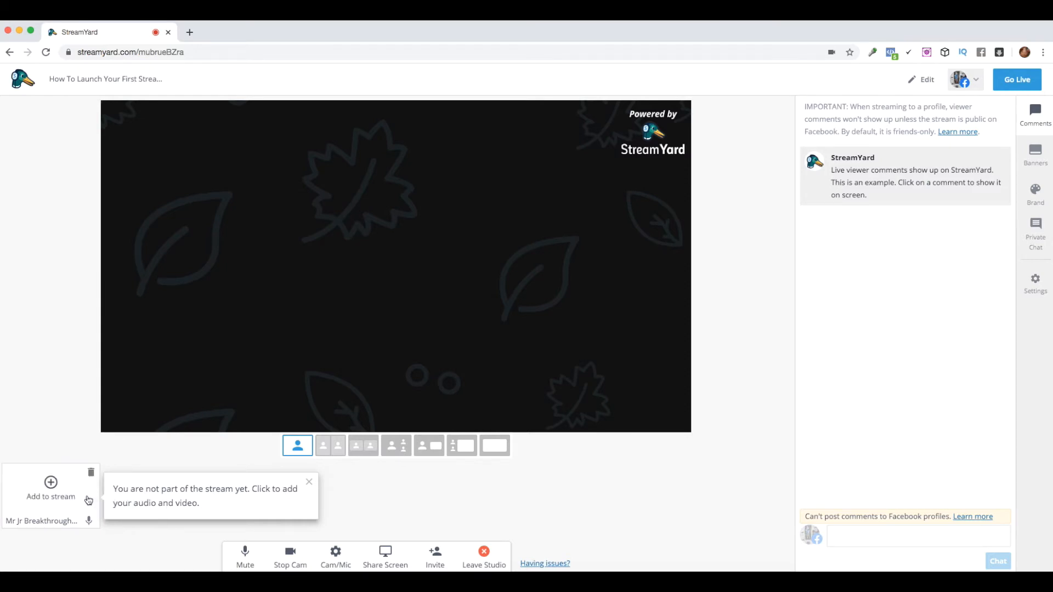
pyautogui.click(51, 483)
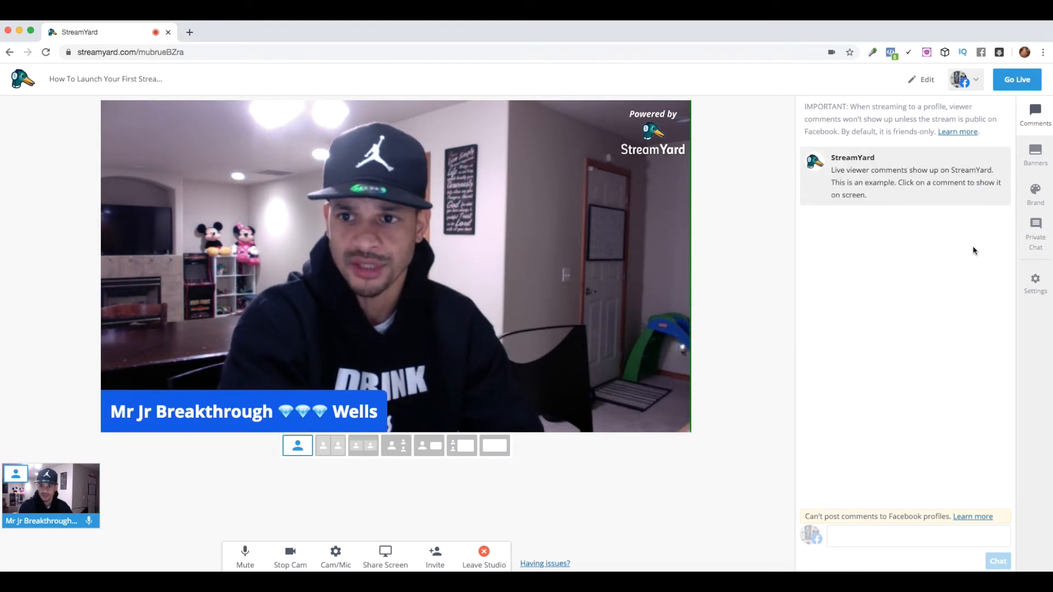
# - Examine the studio's example banners and the area for live viewer comments
pyautogui.click(1038, 158)
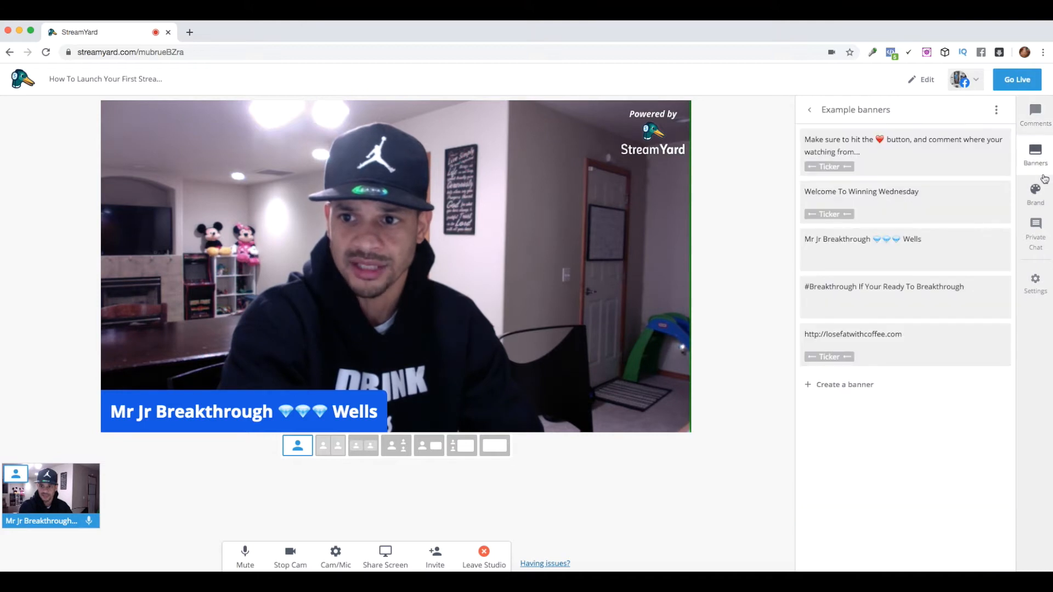
pyautogui.click(1037, 115)
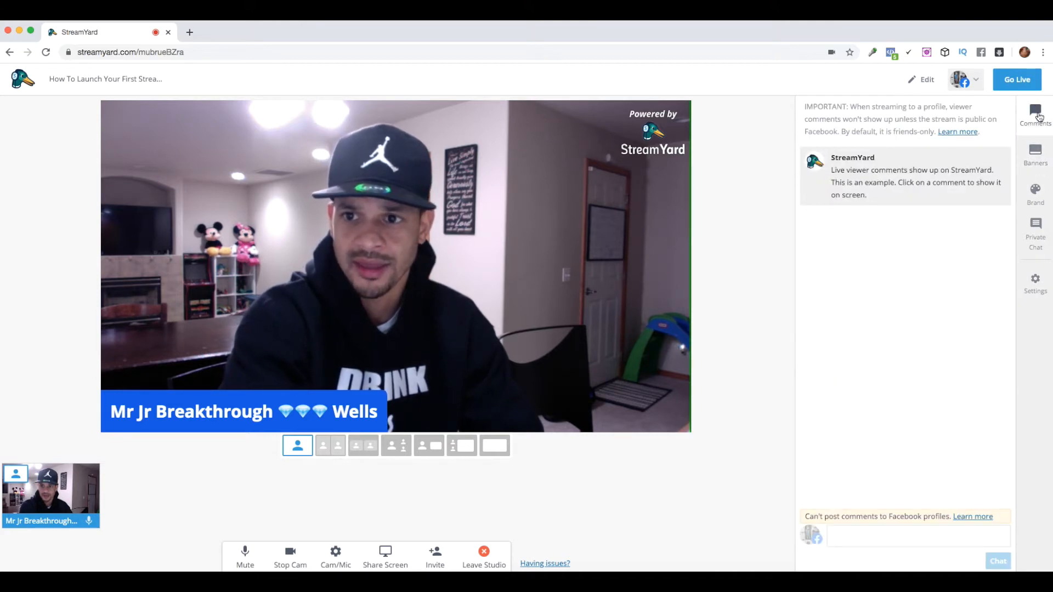
pyautogui.moveTo(810, 185)
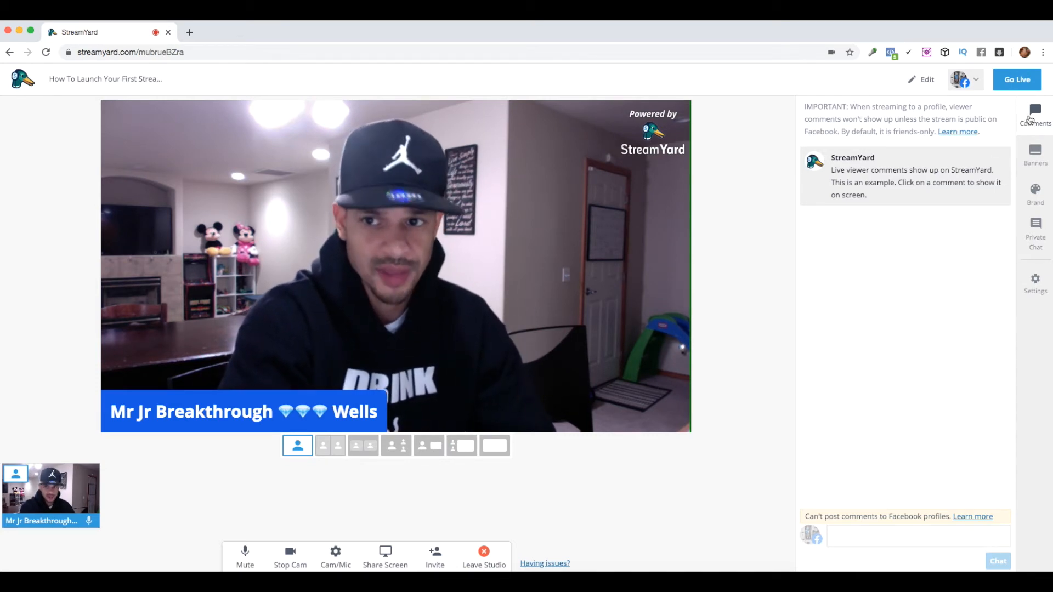
pyautogui.moveTo(954, 164)
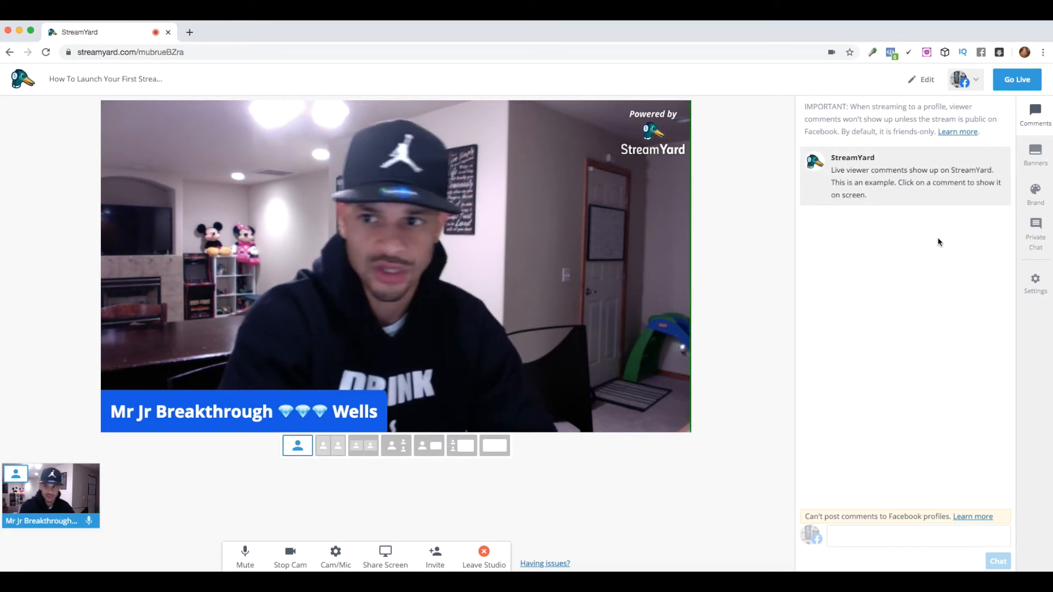
# - Show the "Make sure to hit the ❤️ button" ticker banner on the stream and hide it again
pyautogui.click(1037, 153)
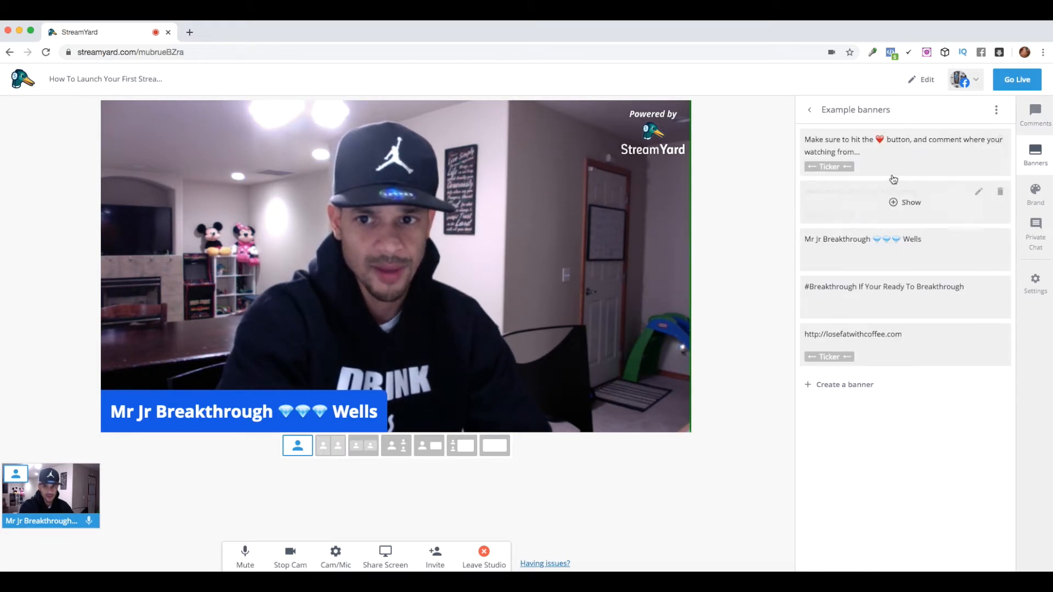
pyautogui.click(901, 156)
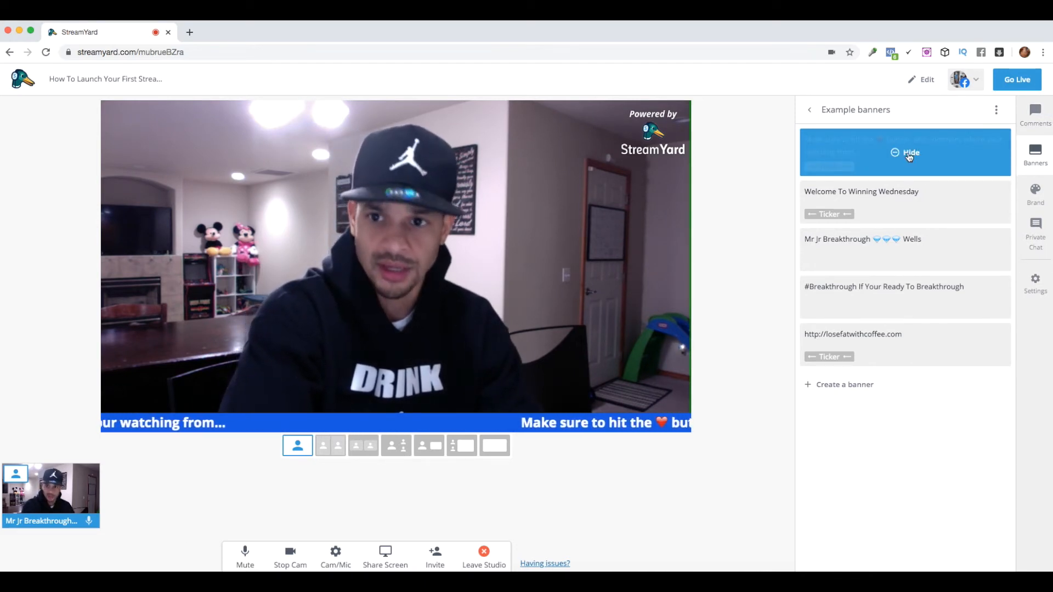
pyautogui.click(909, 154)
# - Turn off bottom scrolling for the "Make sure to hit the ❤️ button" banner, and preview the static version on the stream before hiding it
pyautogui.moveTo(983, 141)
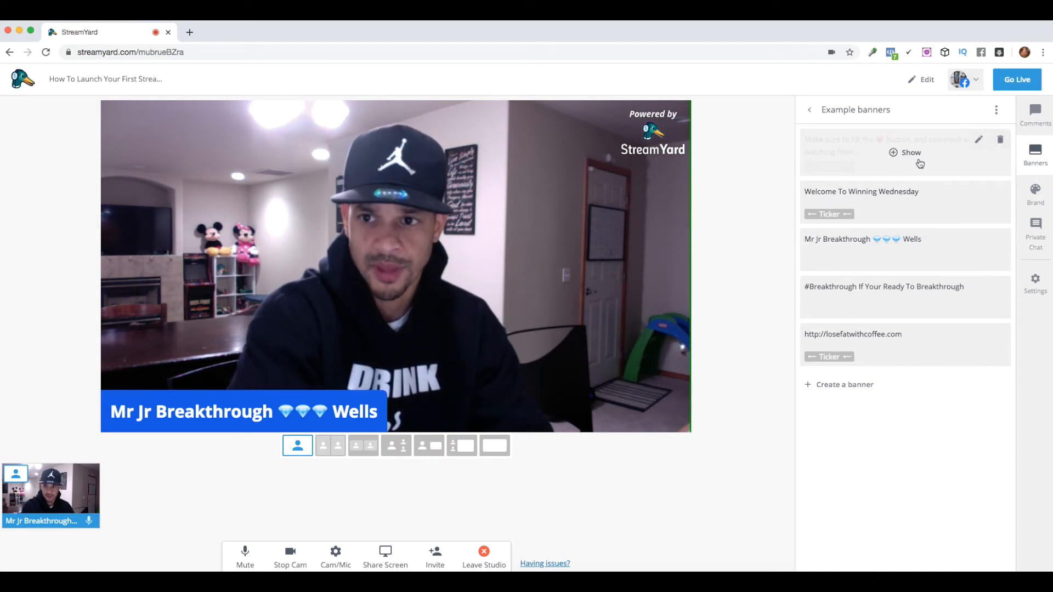
pyautogui.click(979, 141)
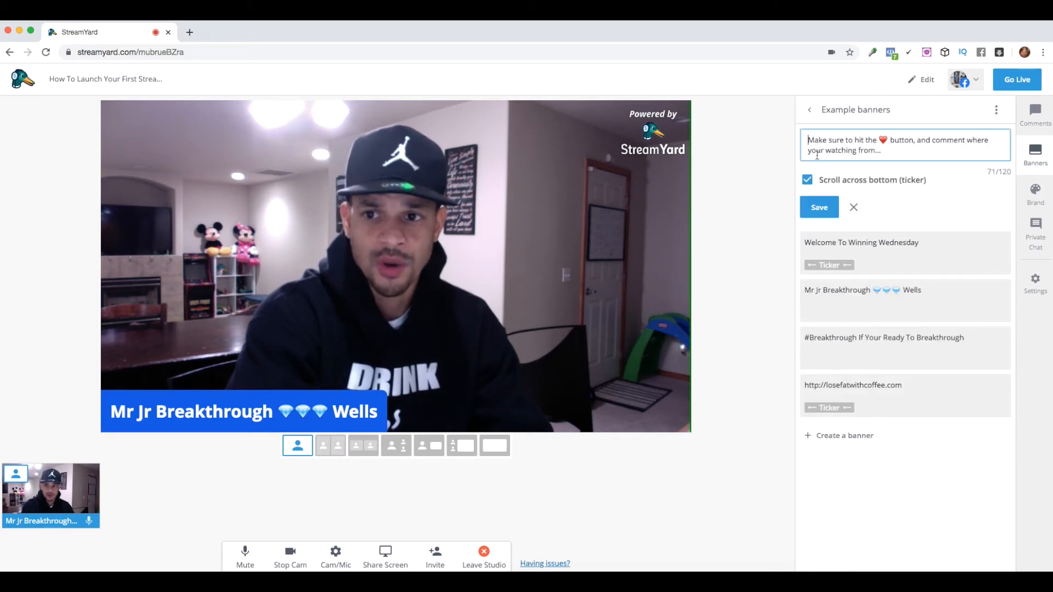
pyautogui.click(809, 181)
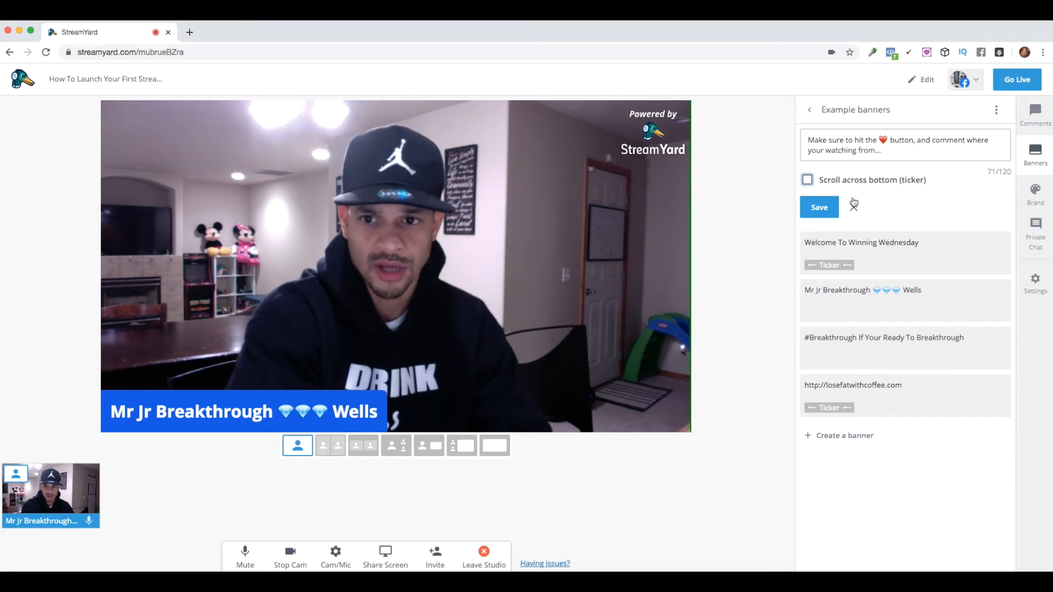
pyautogui.click(820, 207)
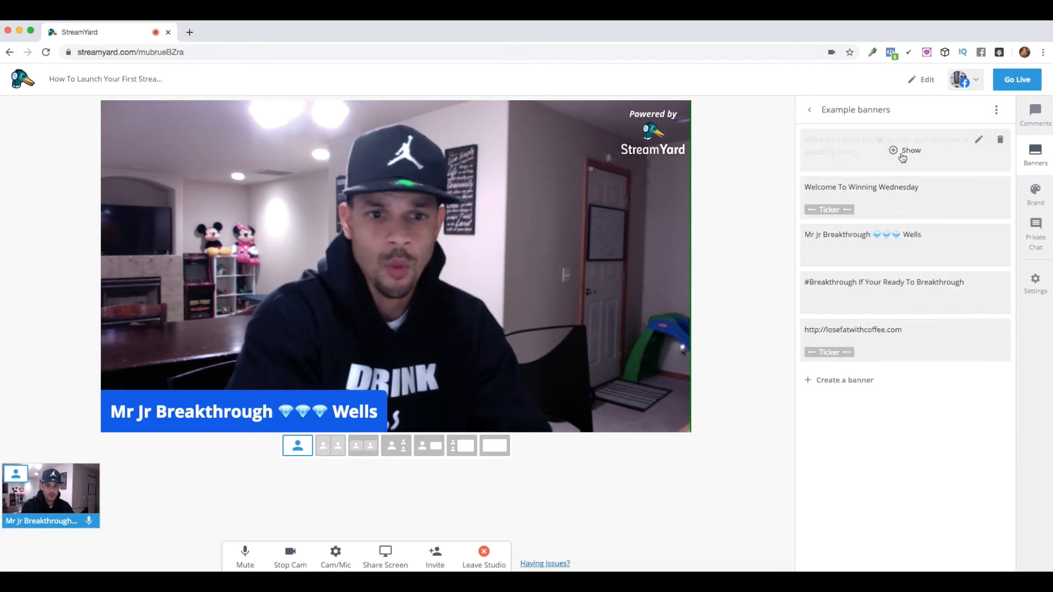
pyautogui.click(904, 152)
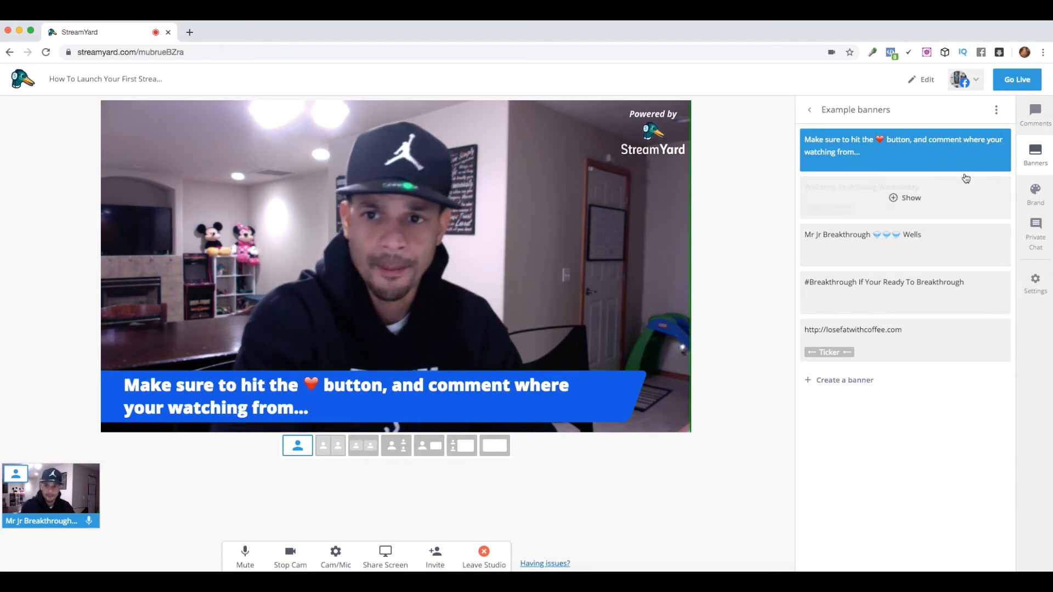
pyautogui.moveTo(950, 141)
pyautogui.click(916, 152)
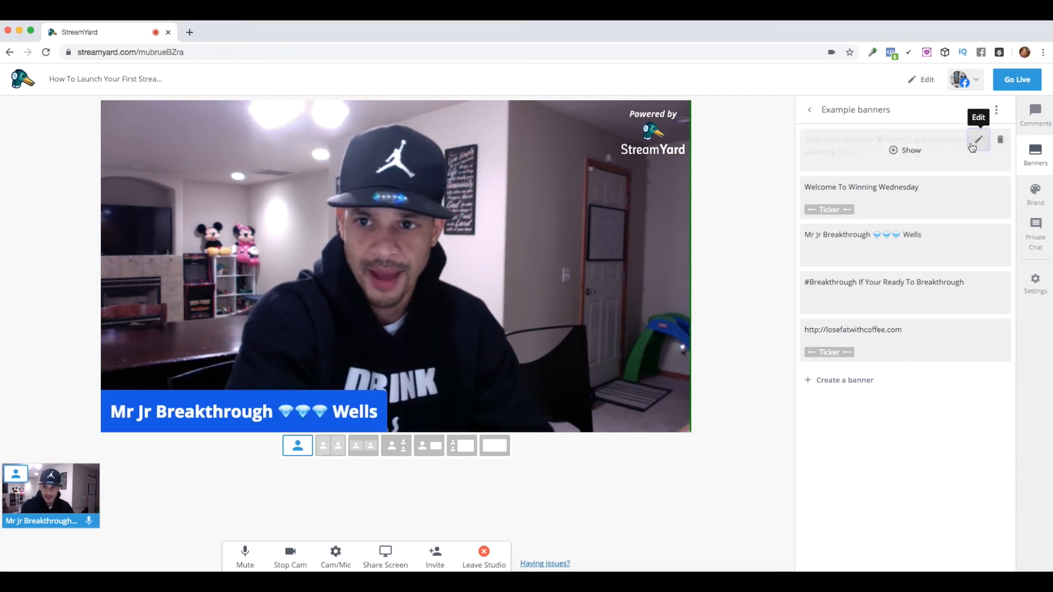
# - Enable bottom scrolling again for the "Make sure to hit the ❤️ button" banner and show it on the stream as a ticker
pyautogui.click(974, 142)
pyautogui.click(807, 180)
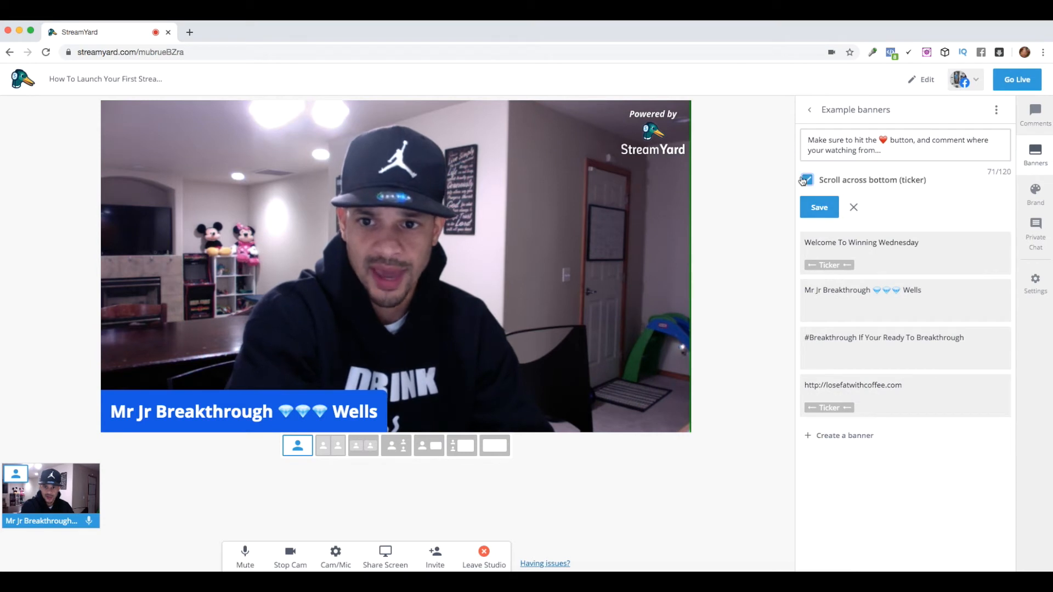
pyautogui.click(820, 208)
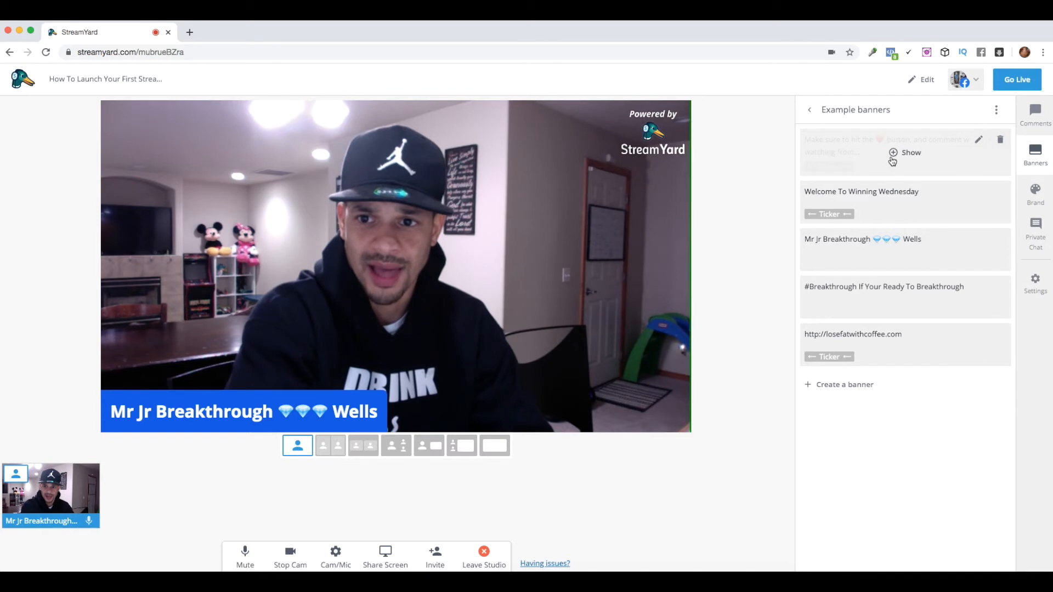
pyautogui.click(894, 154)
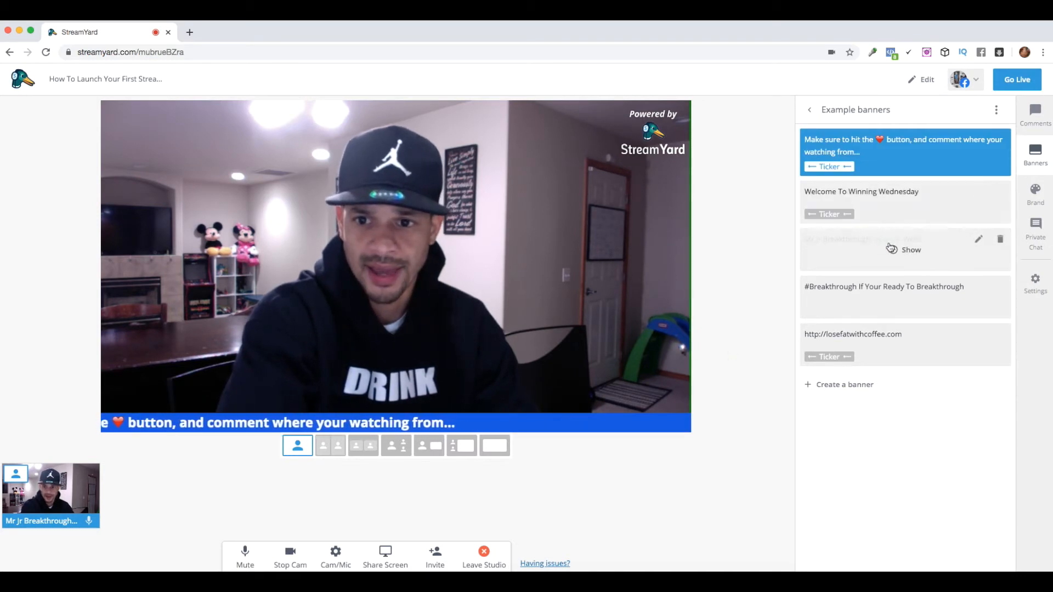
pyautogui.click(907, 249)
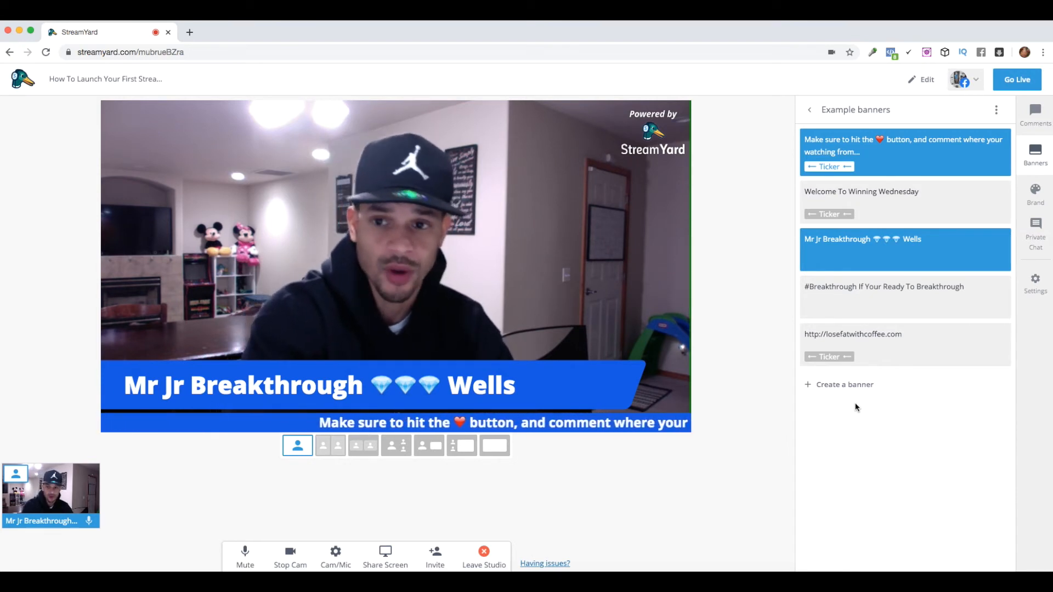
pyautogui.moveTo(847, 196)
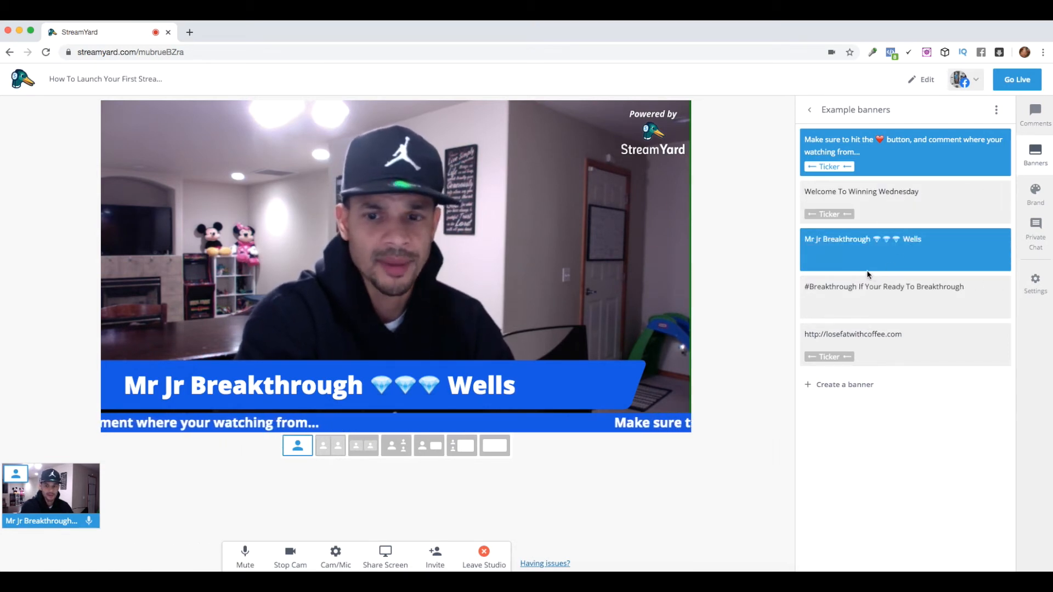
pyautogui.moveTo(816, 271)
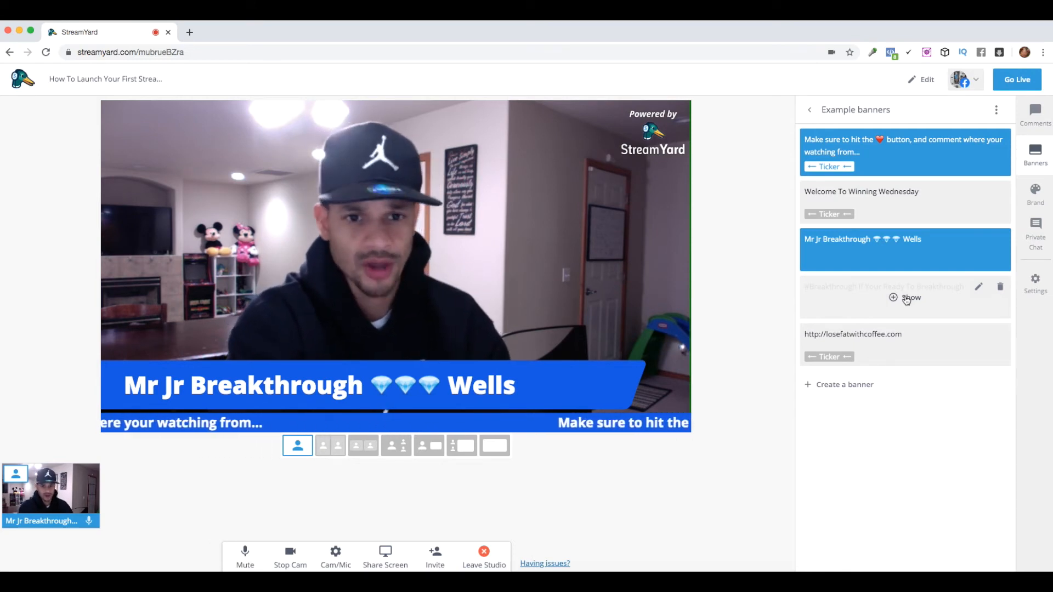
pyautogui.click(905, 298)
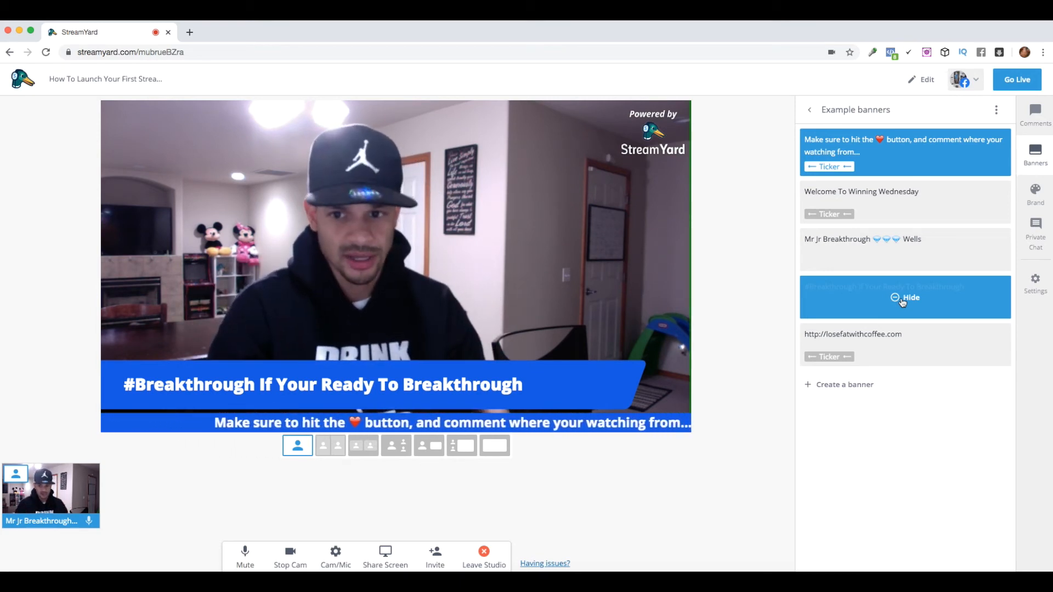
pyautogui.click(910, 345)
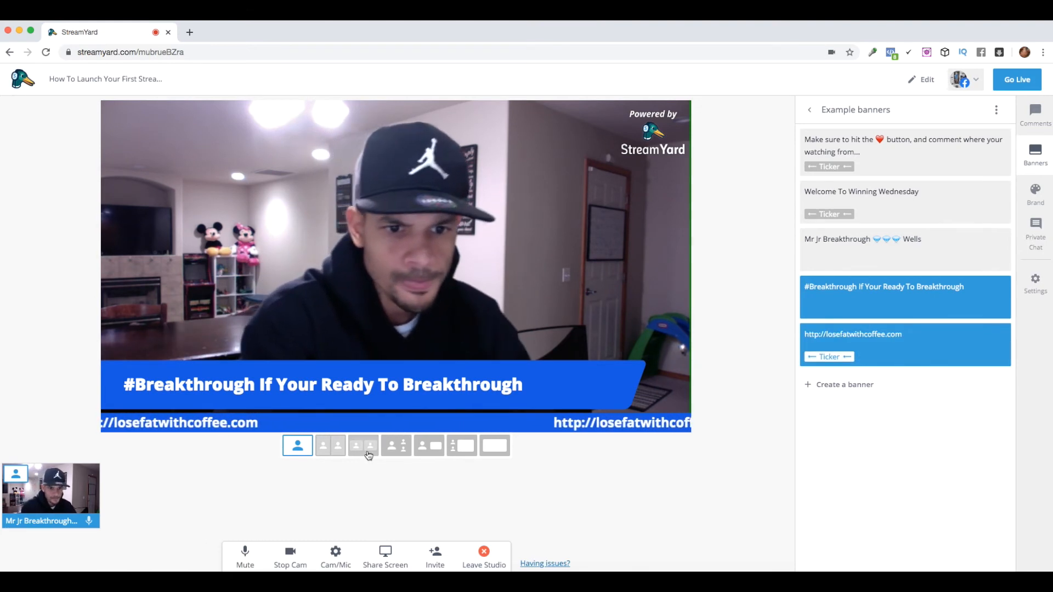
# - Try each of the available stream layouts in turn and return to the single-person layout
pyautogui.click(328, 447)
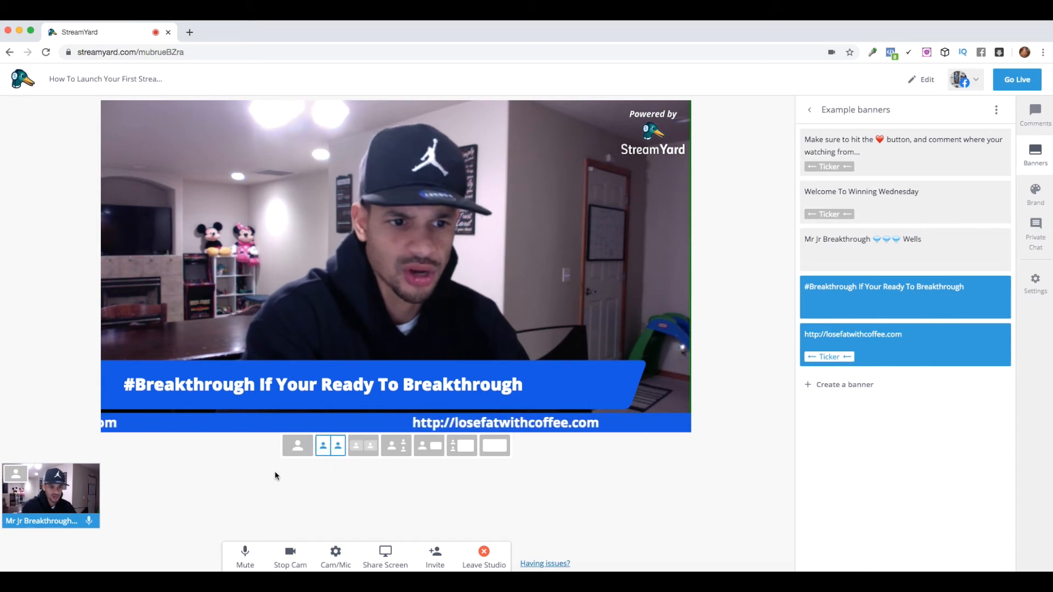
pyautogui.click(363, 446)
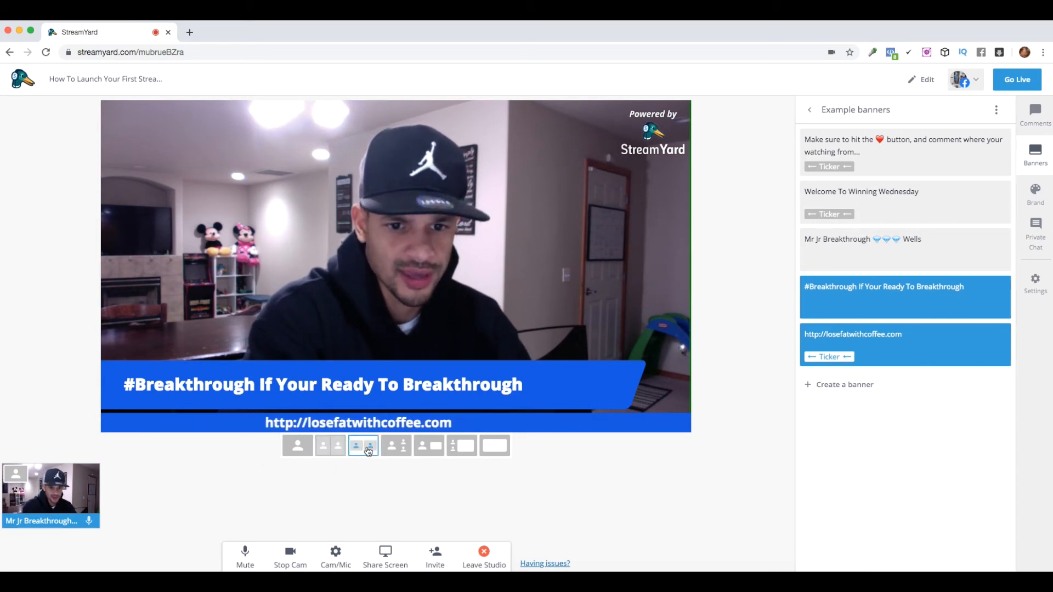
pyautogui.click(394, 449)
pyautogui.click(427, 447)
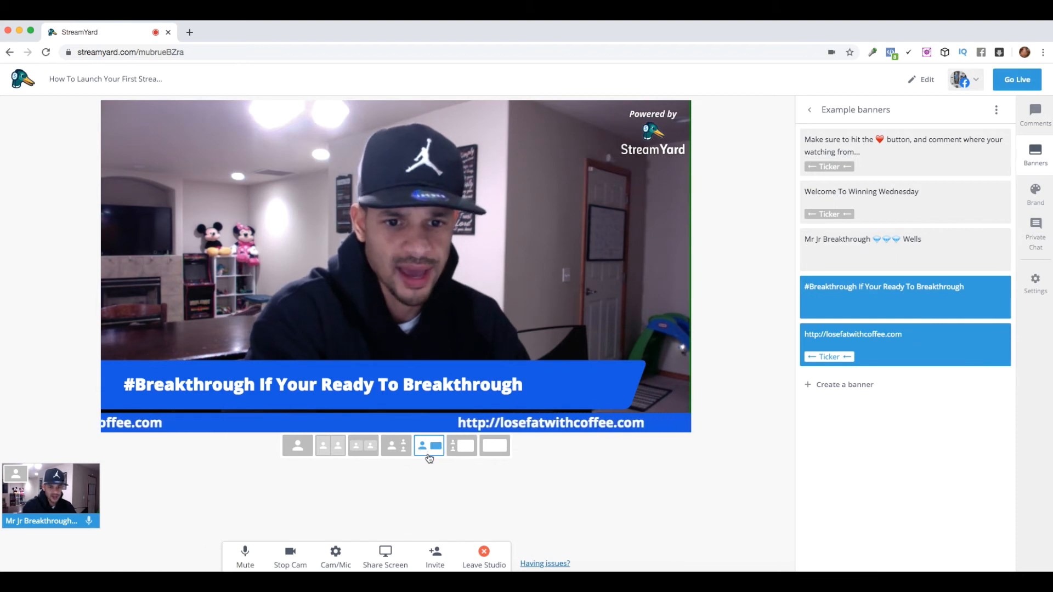
pyautogui.click(461, 449)
pyautogui.click(497, 451)
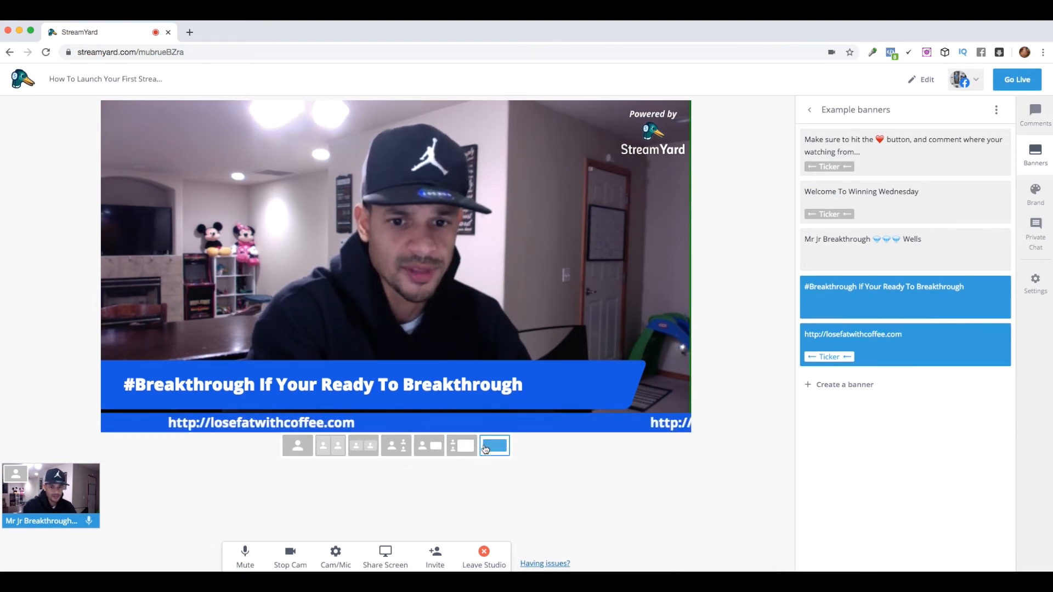
pyautogui.click(296, 444)
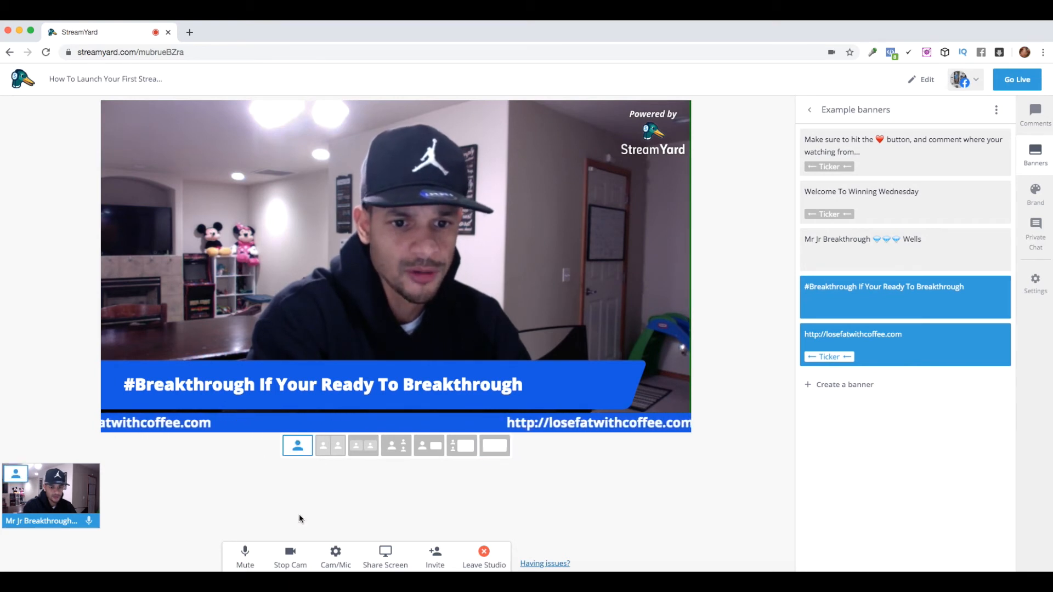
# - Mute and unmute the microphone, and switch the camera off and back on
pyautogui.click(248, 563)
pyautogui.click(247, 561)
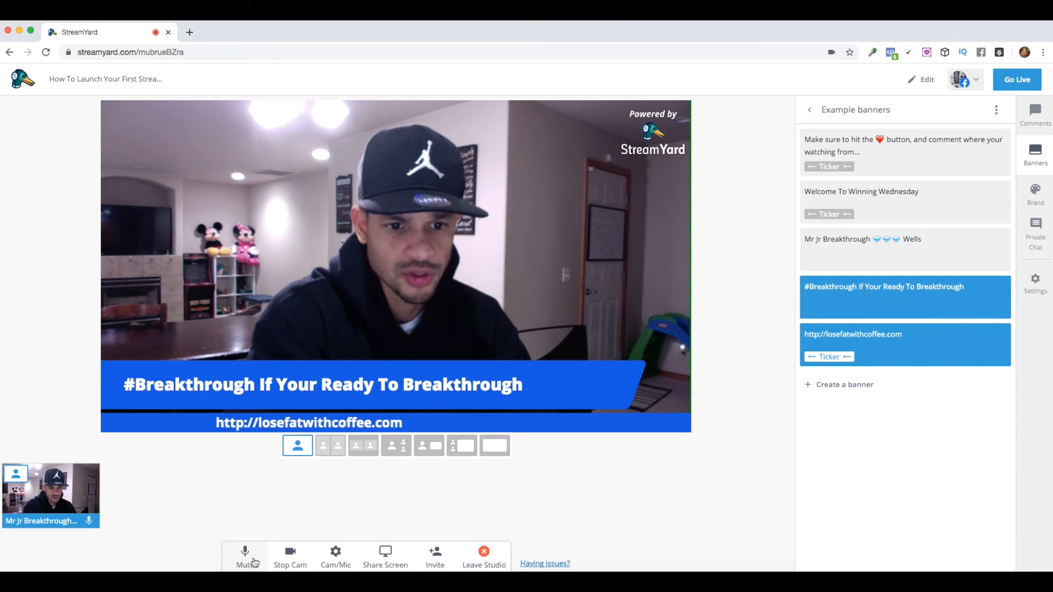
pyautogui.click(287, 561)
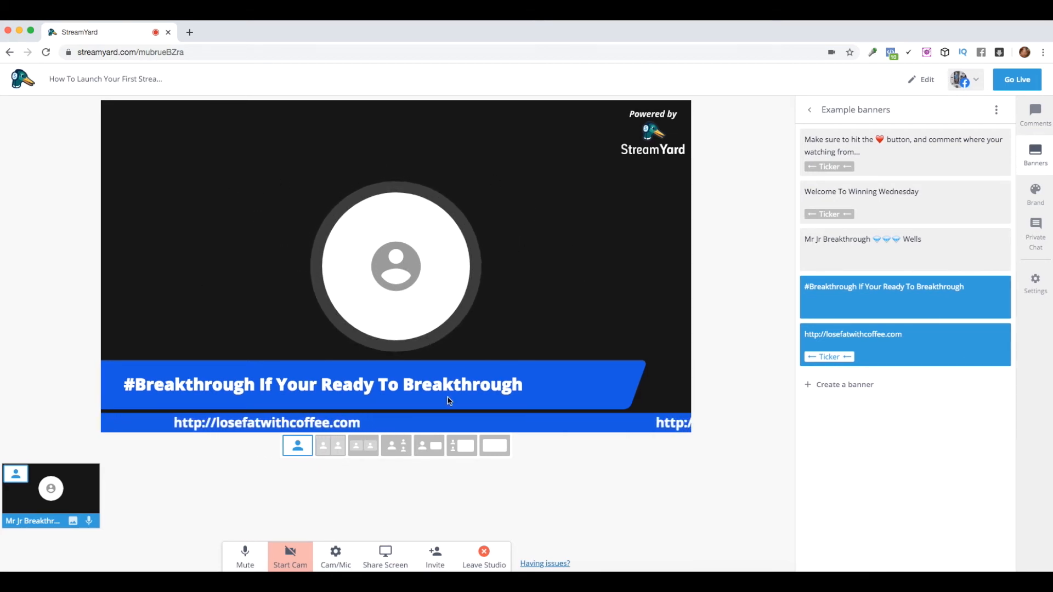
pyautogui.click(297, 556)
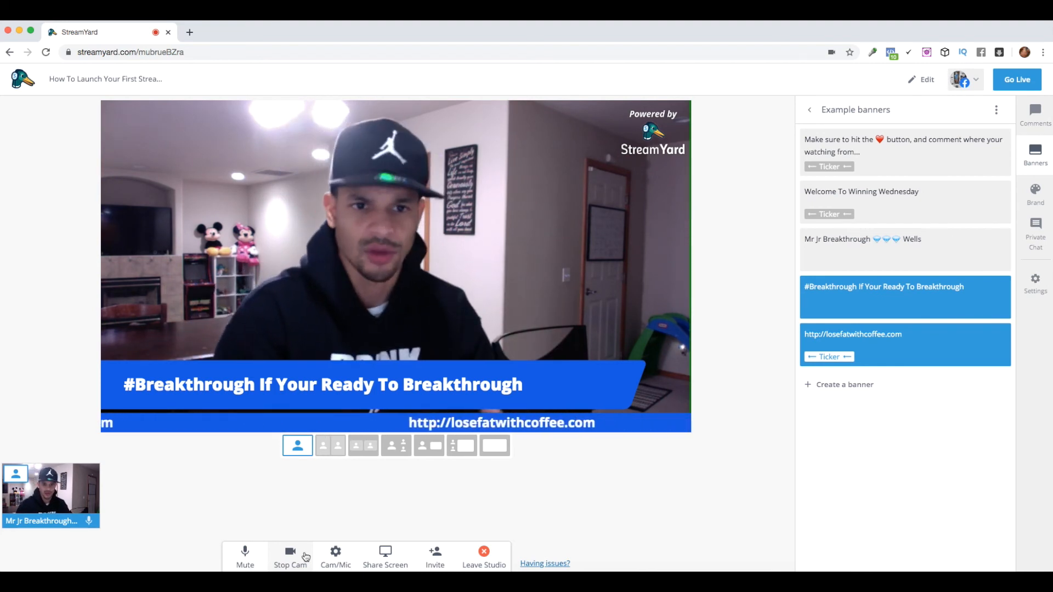
# - Look through the screen-sharing sources for entire screen, application window and Chrome tab with audio, and close them without sharing
pyautogui.click(388, 554)
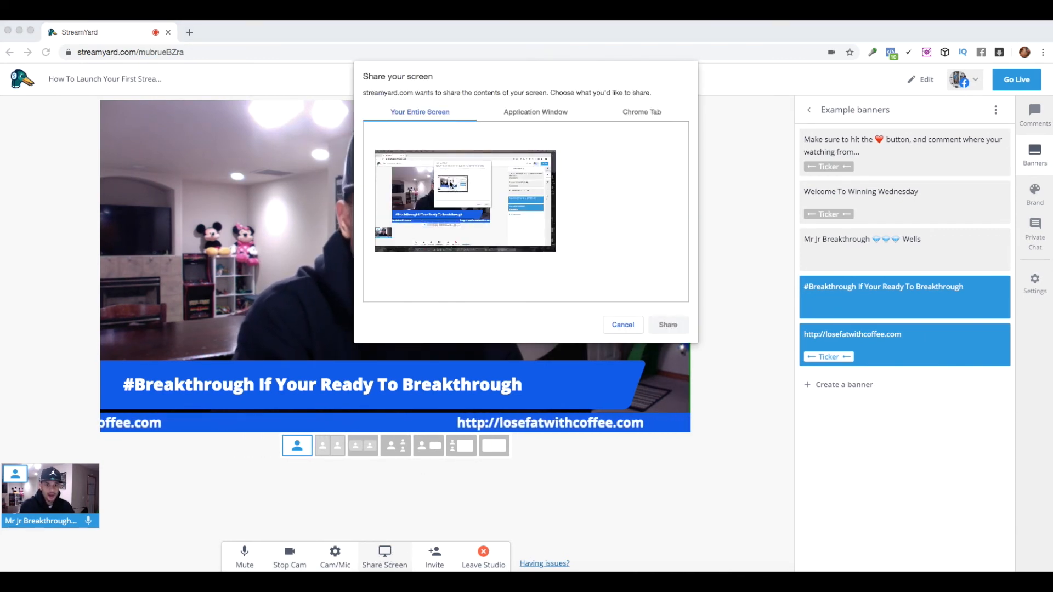
pyautogui.click(486, 114)
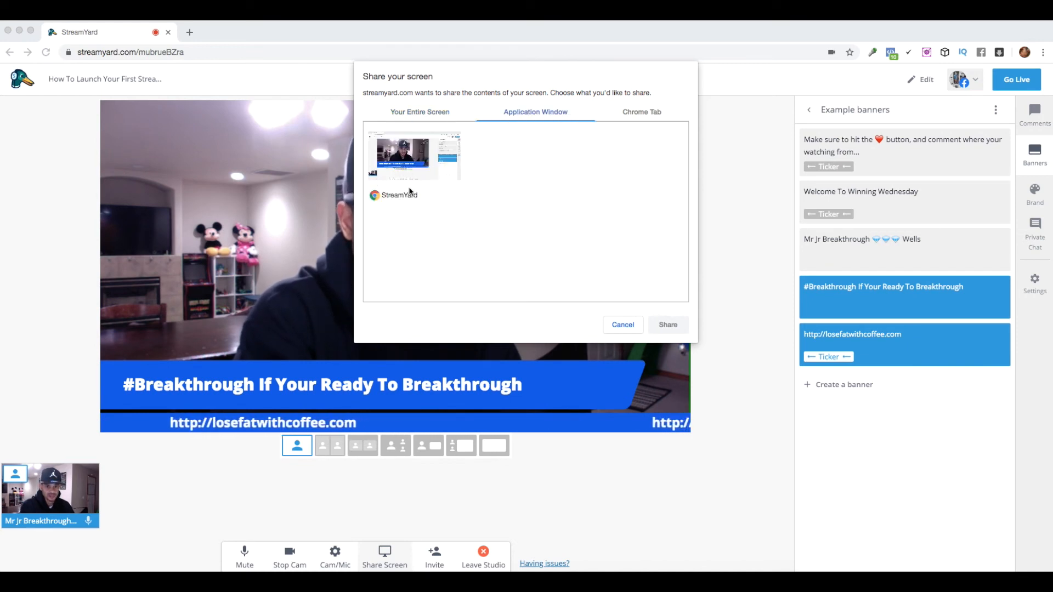
pyautogui.click(637, 113)
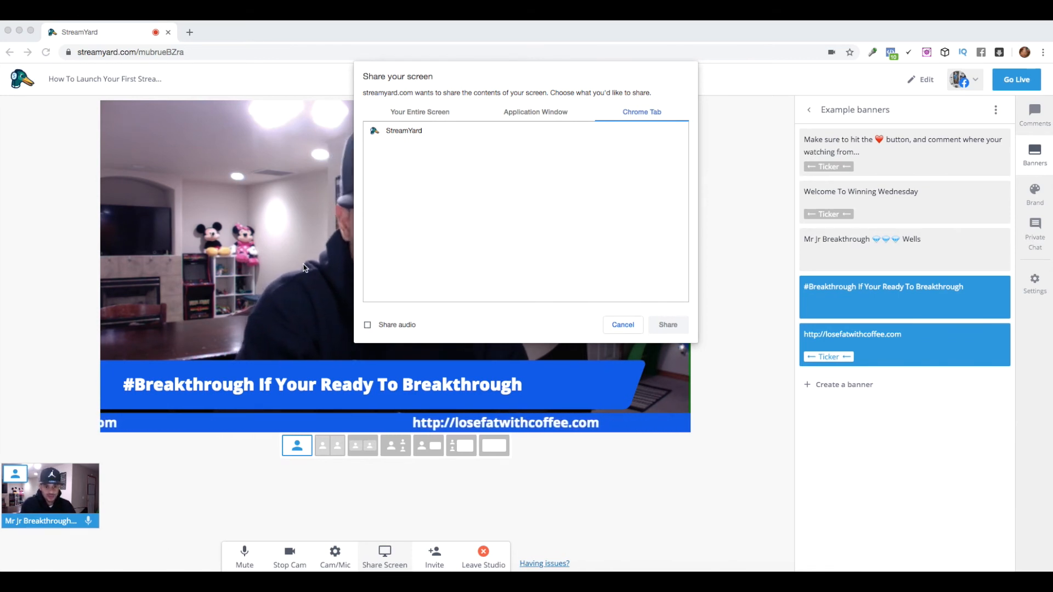
pyautogui.click(375, 327)
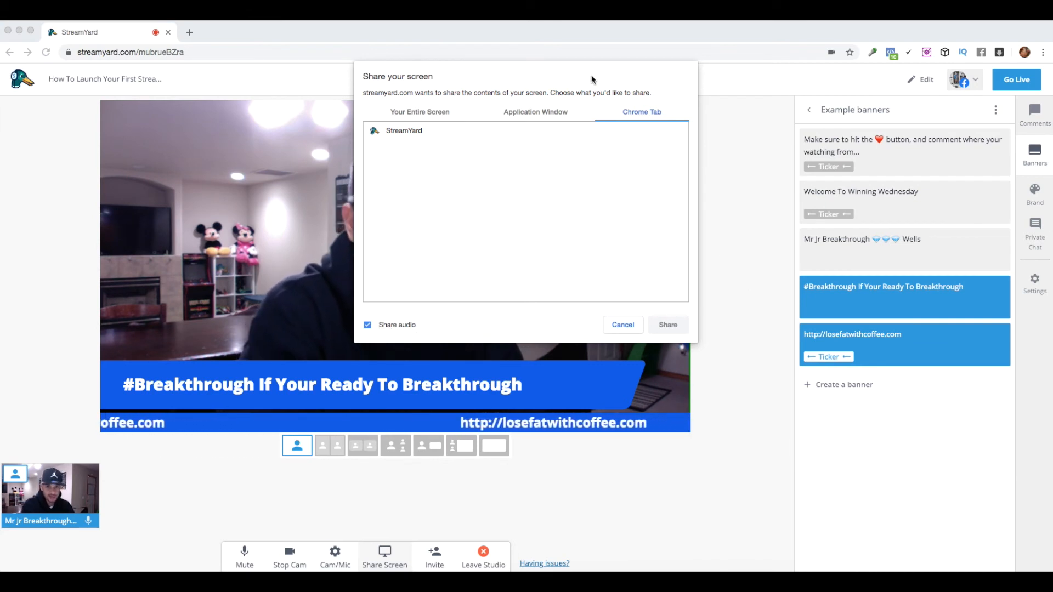
pyautogui.click(617, 328)
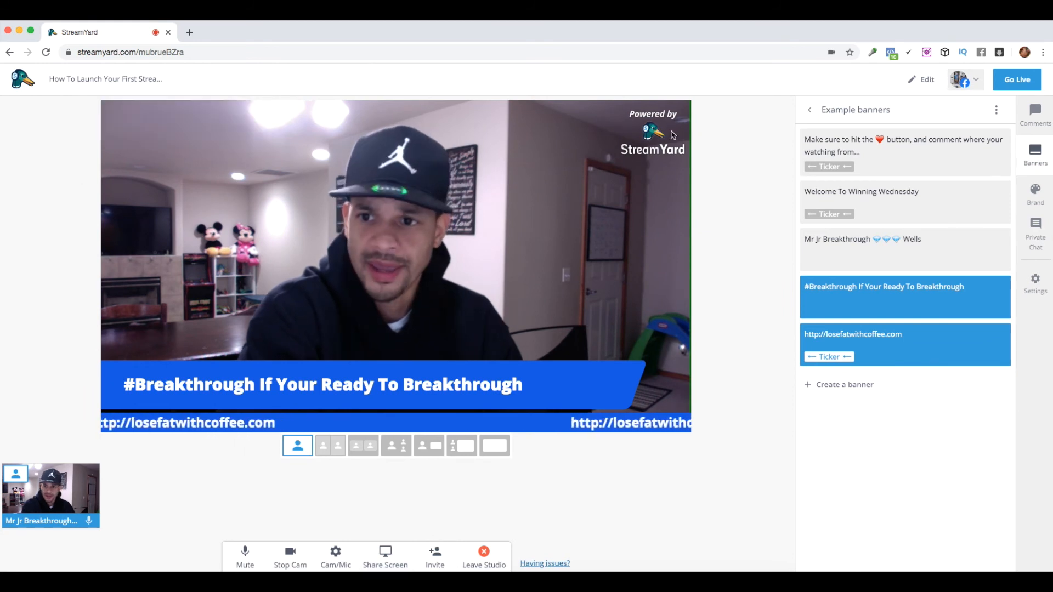
# - Open the brand settings and check the customization notice for the StreamYard logo
pyautogui.click(1036, 197)
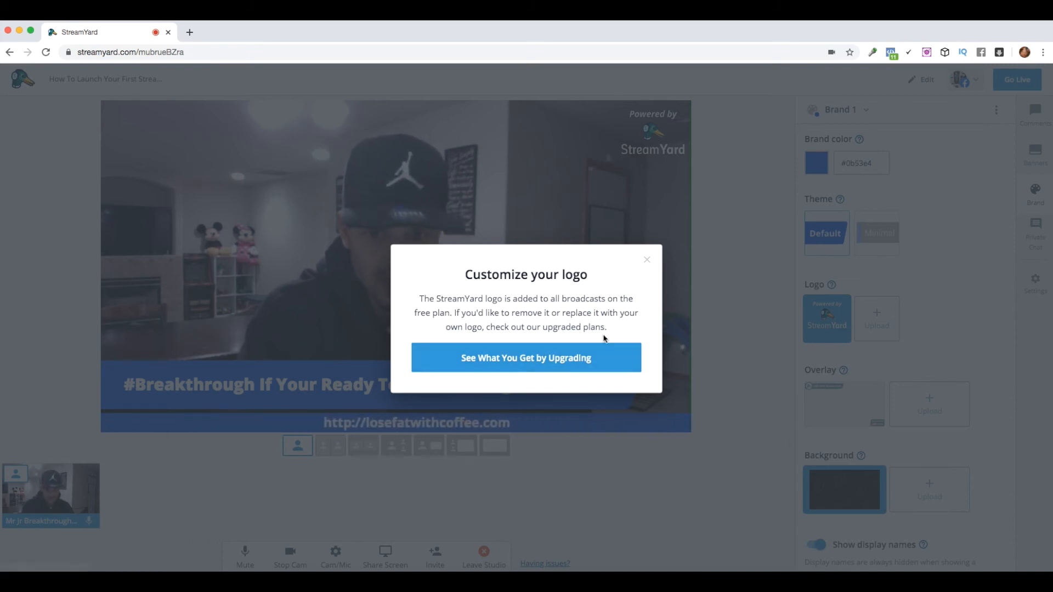
pyautogui.click(647, 260)
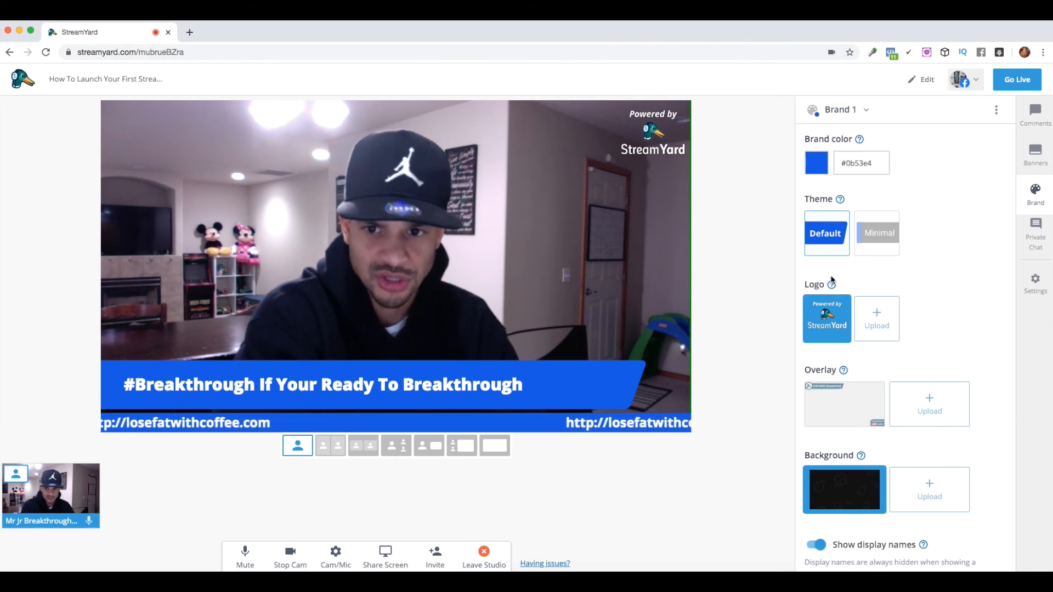
# - Preview the "LIVE With StreamYard" overlay on the stream, remove it again, and recheck the StreamYard logo option
pyautogui.click(853, 411)
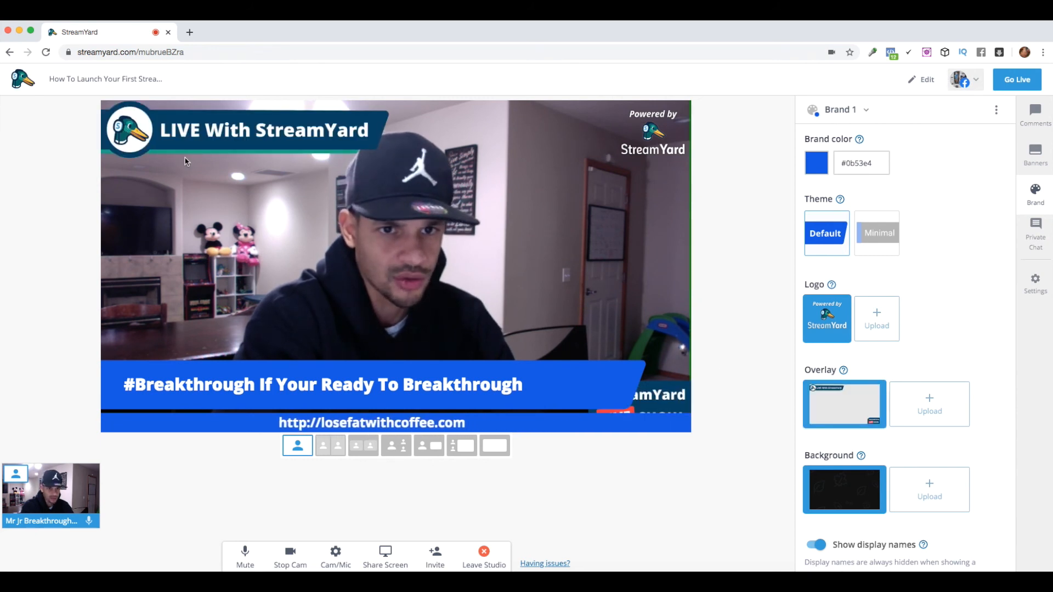
pyautogui.click(845, 412)
pyautogui.click(845, 411)
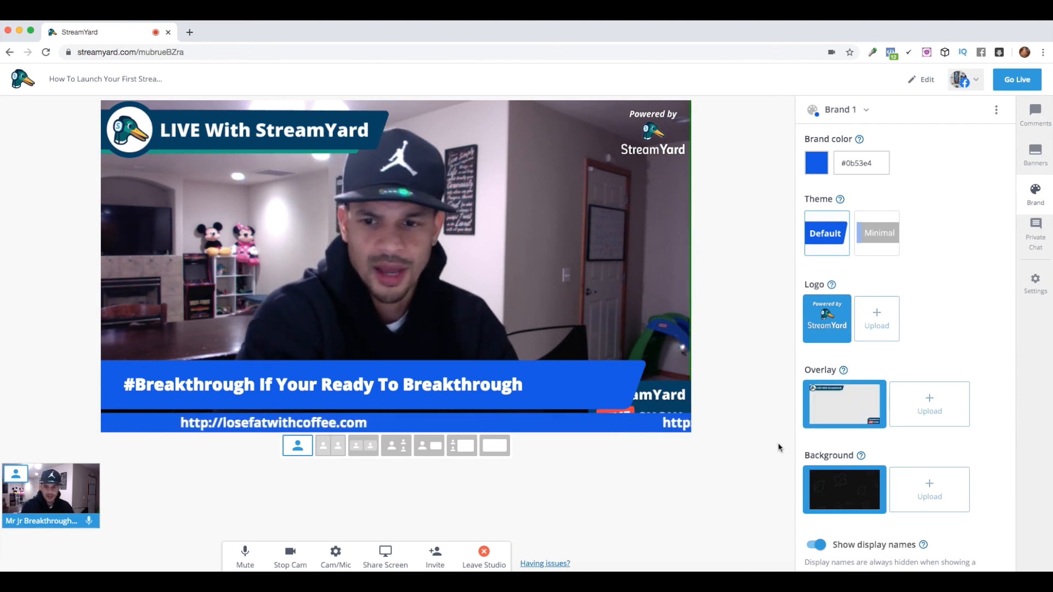
pyautogui.click(845, 412)
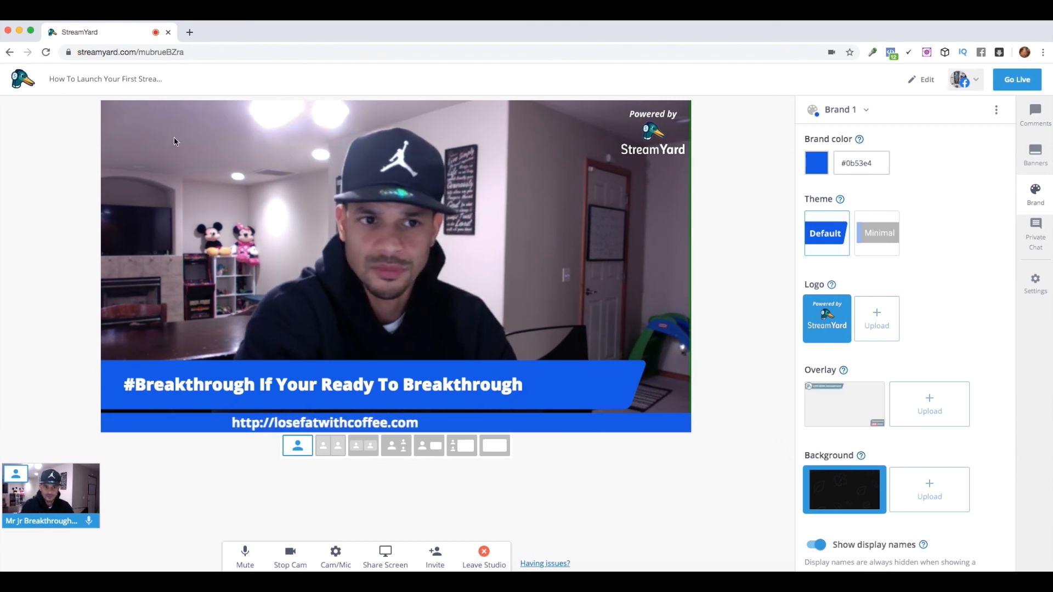
pyautogui.click(826, 326)
pyautogui.click(647, 261)
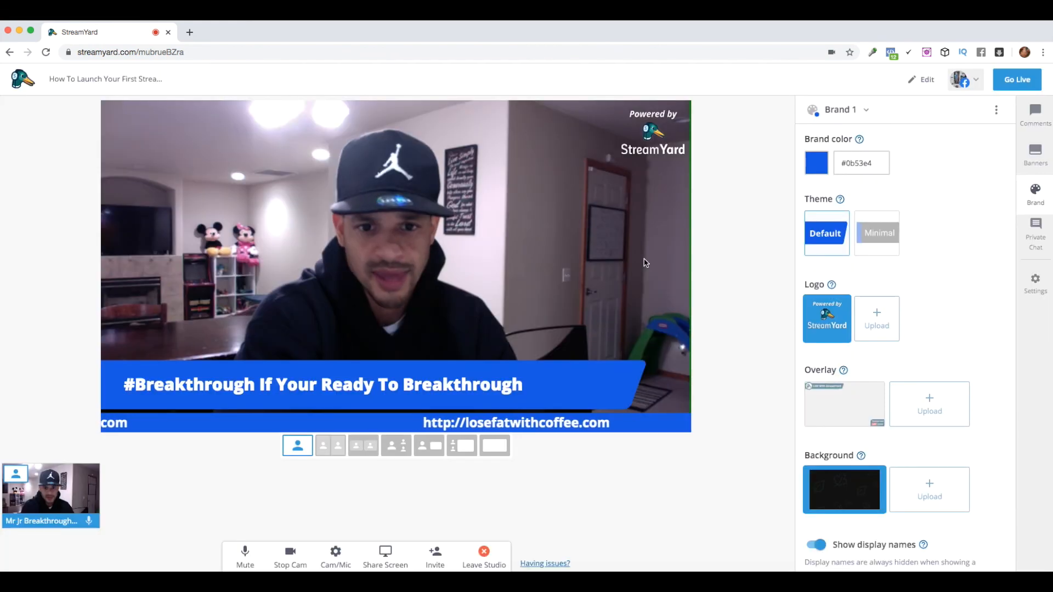
# - Change the brand color to the darker blue #0647ca and try the switch for showing display names
pyautogui.click(825, 167)
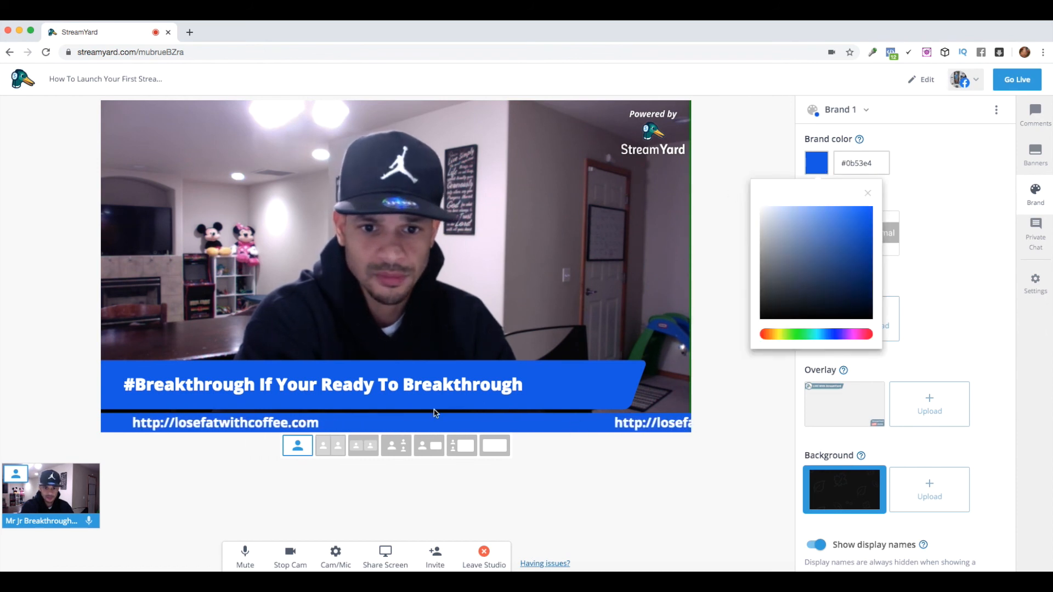
pyautogui.moveTo(809, 297); pyautogui.dragTo(868, 249)
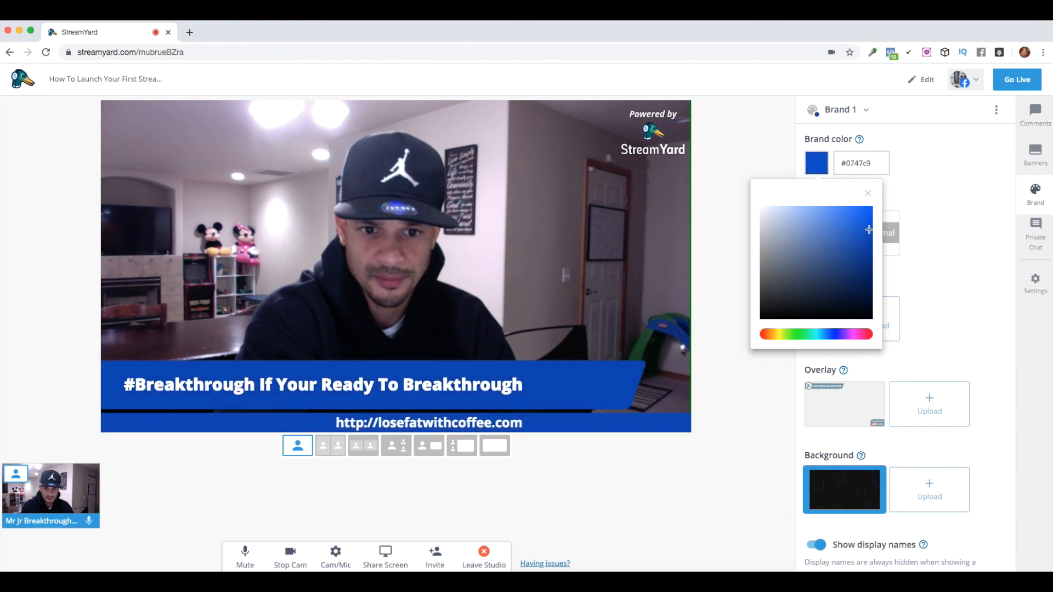
pyautogui.click(729, 192)
pyautogui.scroll(-1, 839, 483)
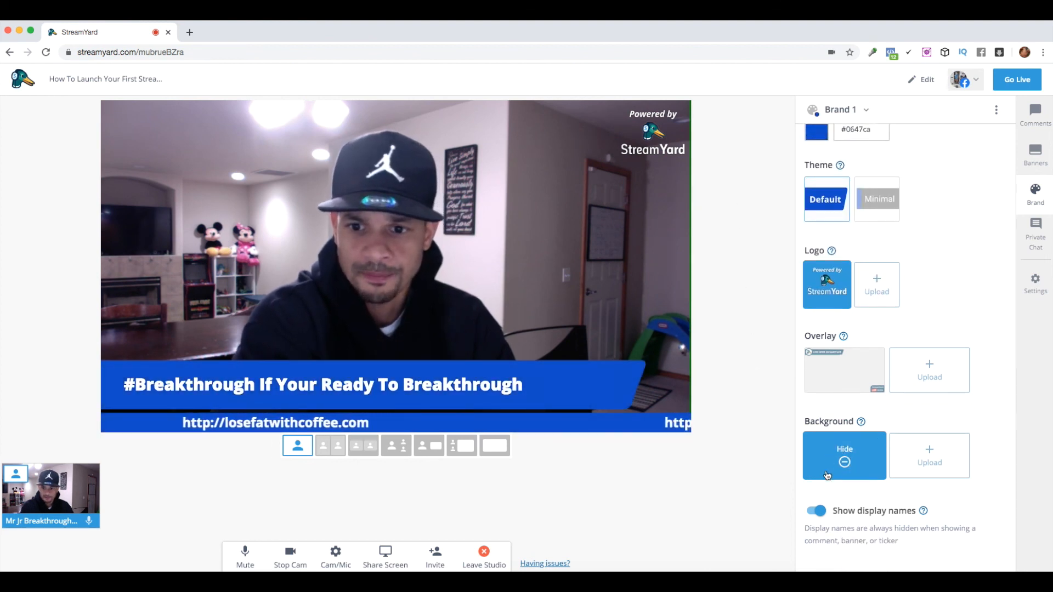
pyautogui.click(816, 511)
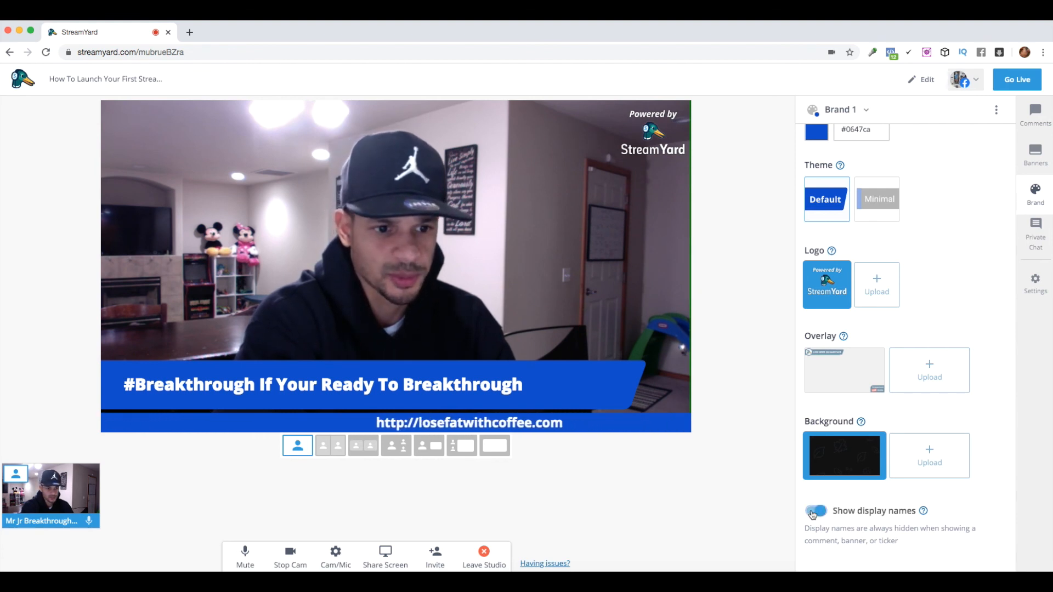